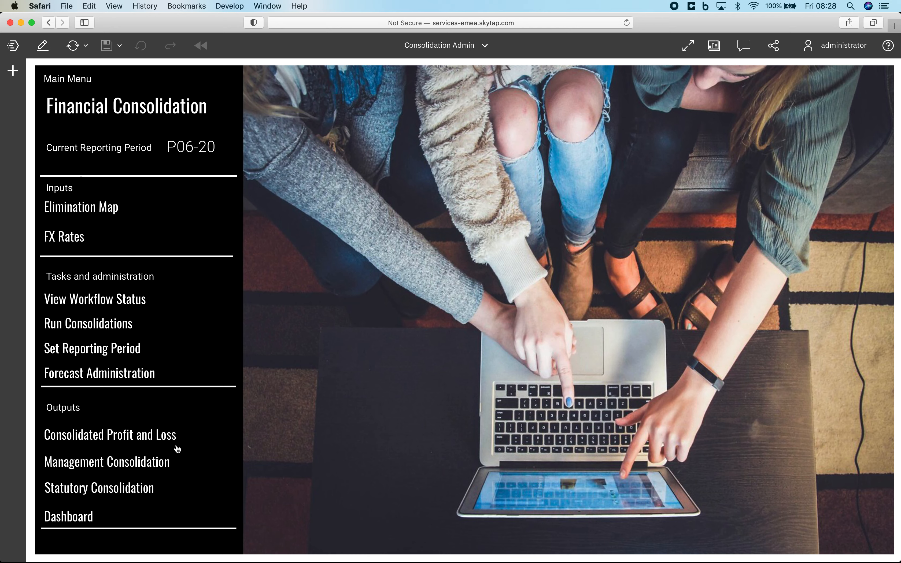
Open the consolidation dashboard and view it for subsidiary S1111, finishing back on C1000
left_click(71, 517)
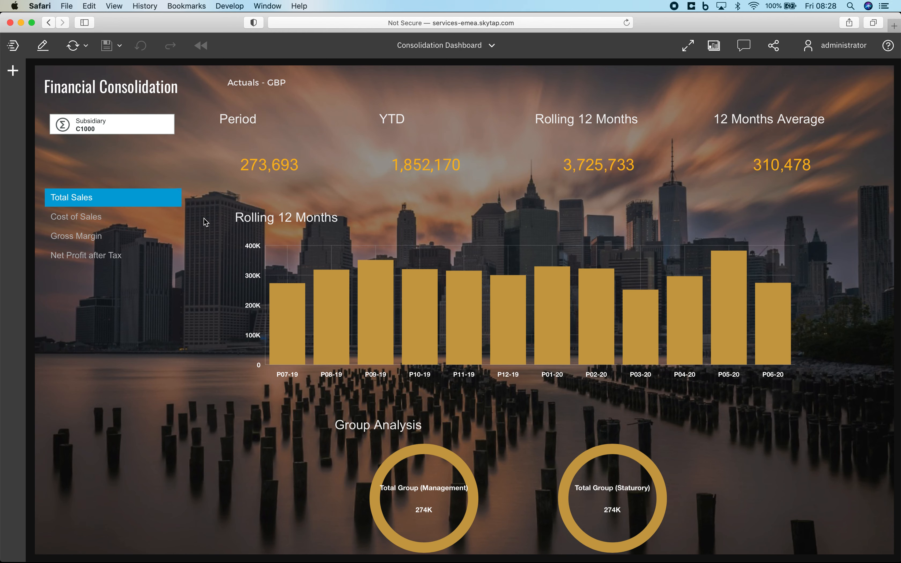
left_click(119, 133)
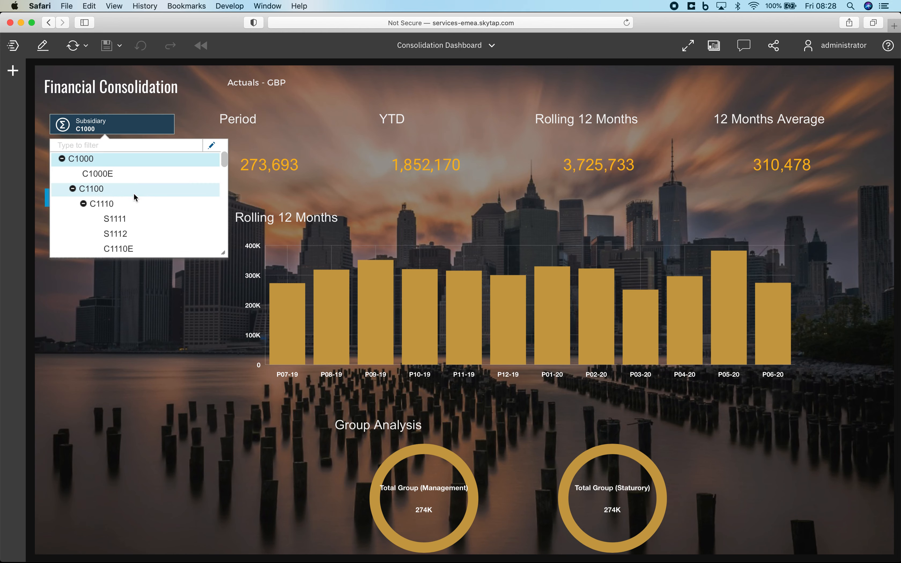
left_click(118, 219)
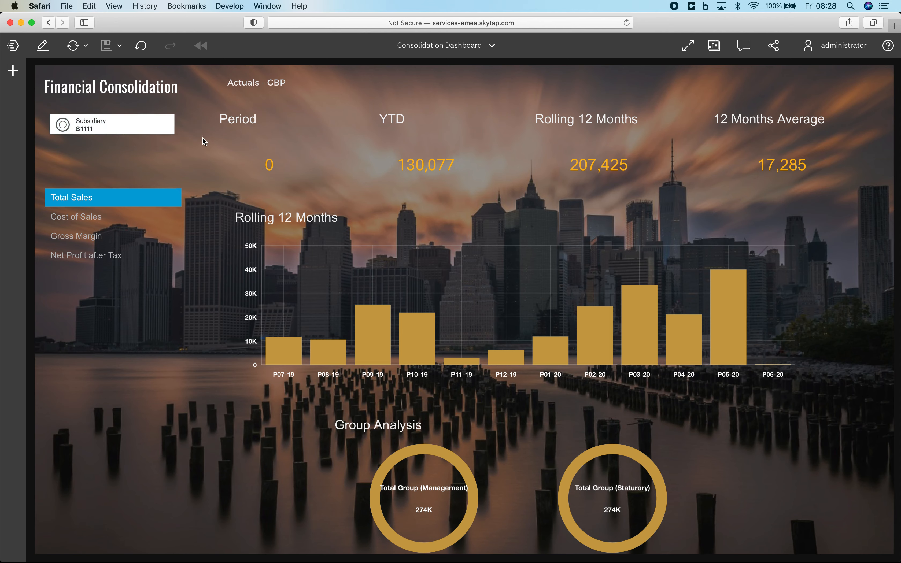
left_click(122, 124)
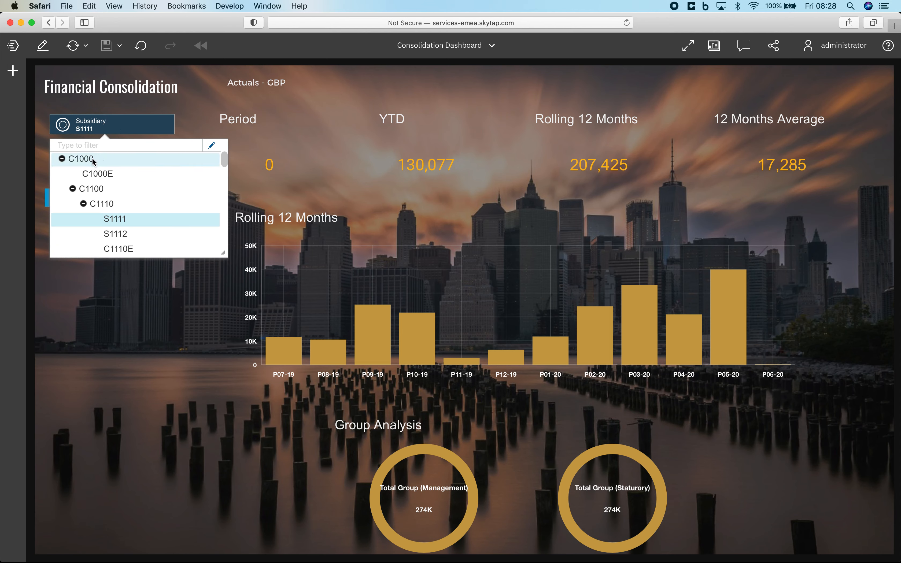
left_click(93, 161)
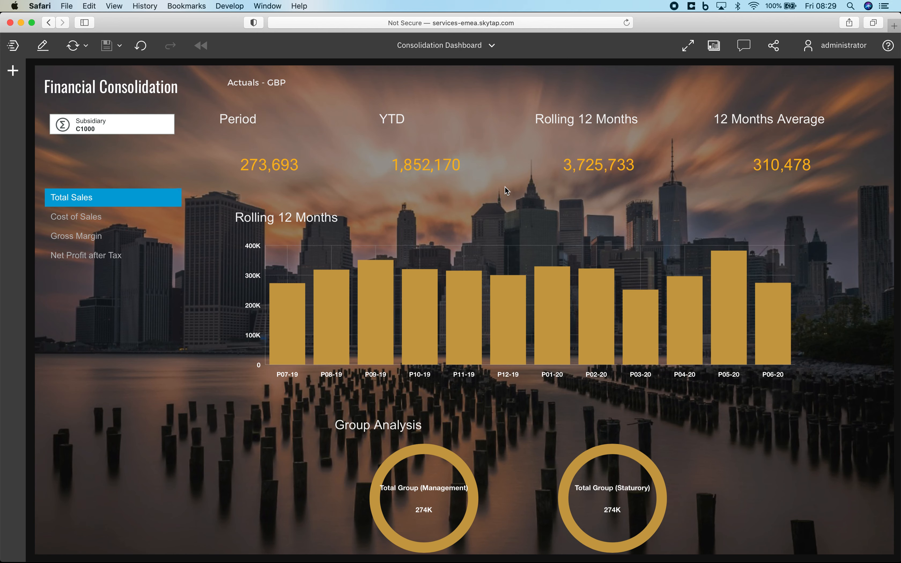
Show Cost of Sales on the dashboard and drill down the Group Analysis through Total Group (Management) and Division 1
left_click(120, 216)
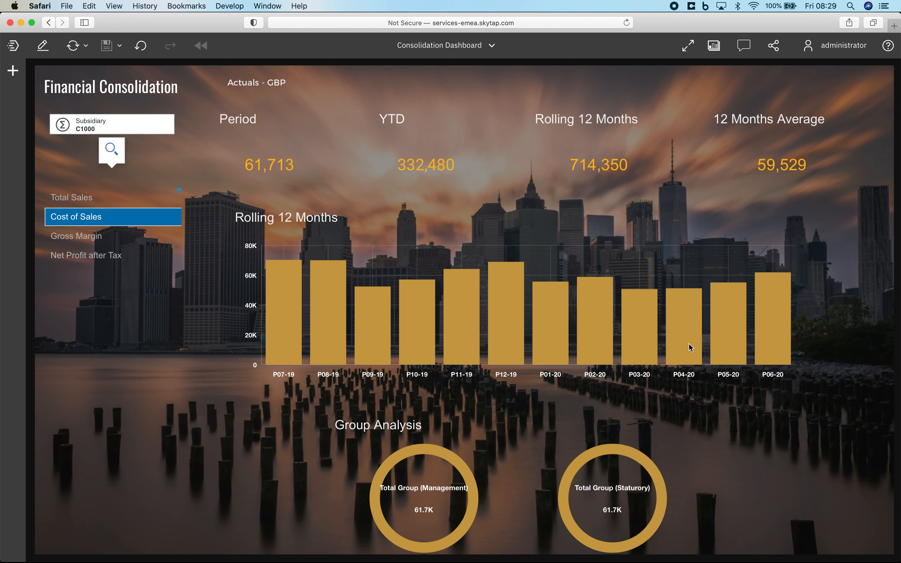
left_click(425, 488)
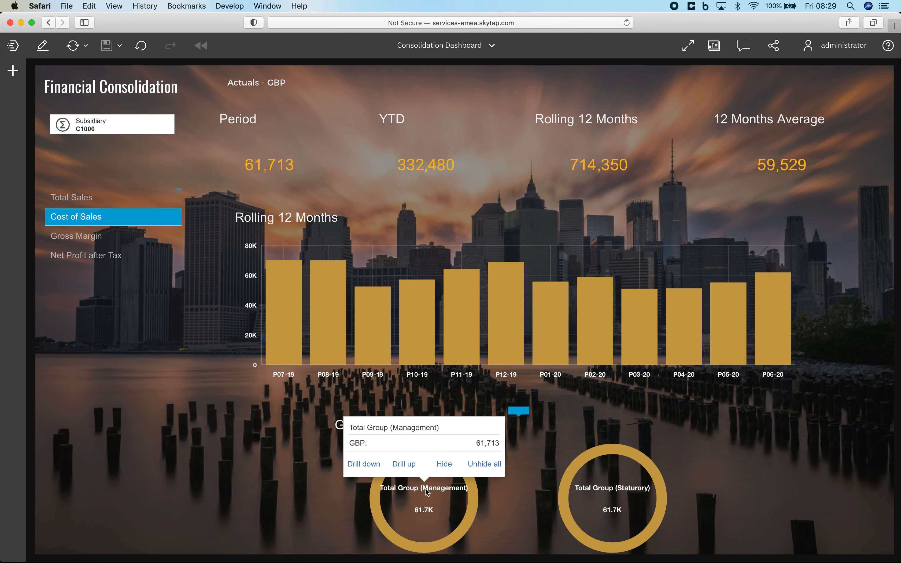
left_click(364, 464)
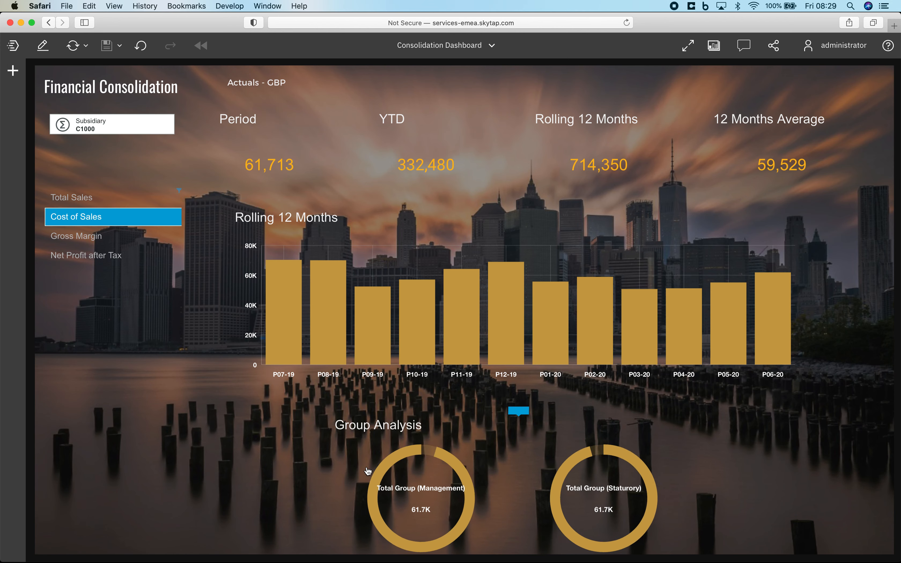
left_click(473, 493)
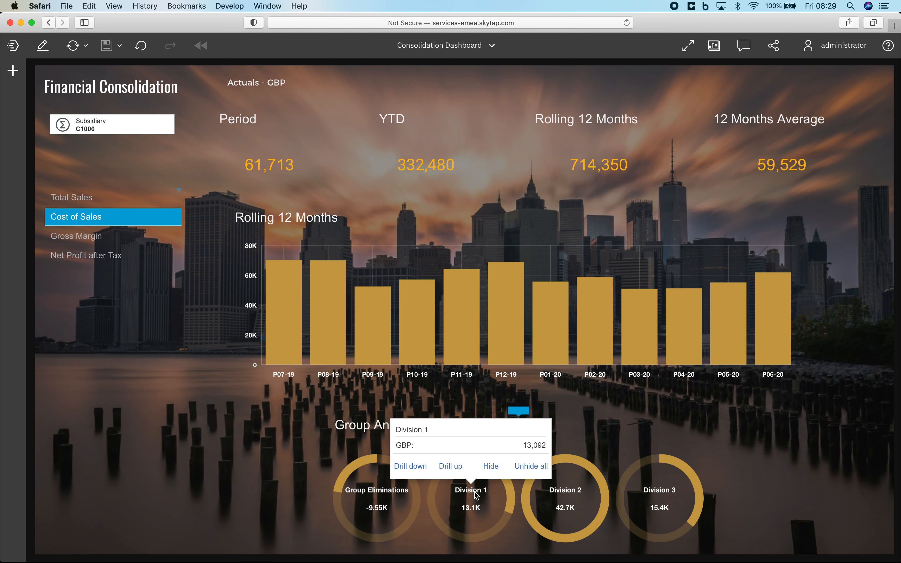
left_click(411, 467)
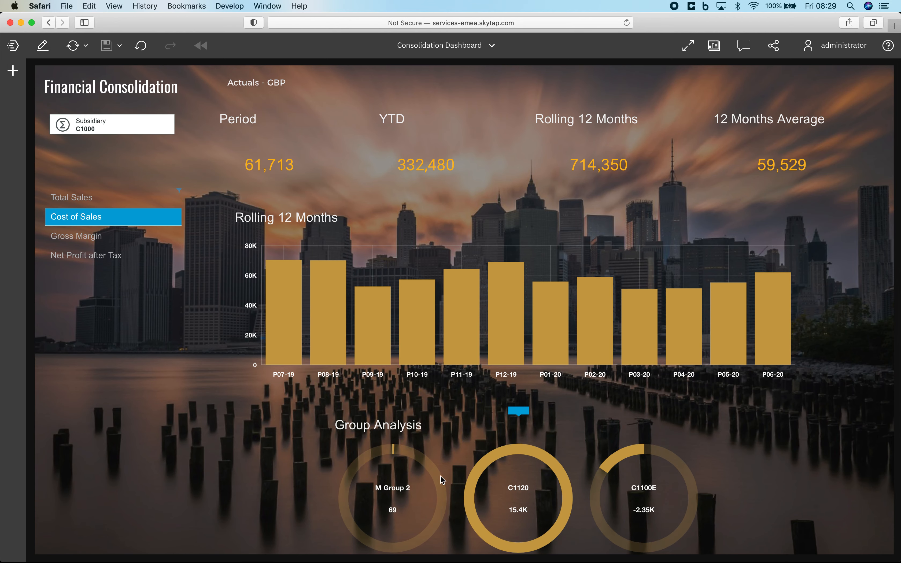
Undo both Group Analysis drill-downs and return to the Financial Consolidation main menu
left_click(142, 50)
left_click(143, 51)
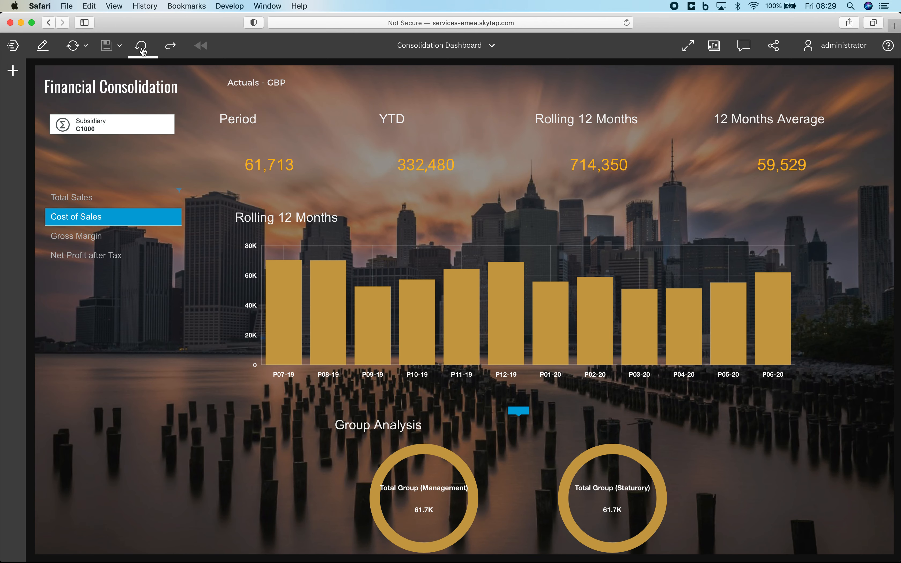
left_click(93, 87)
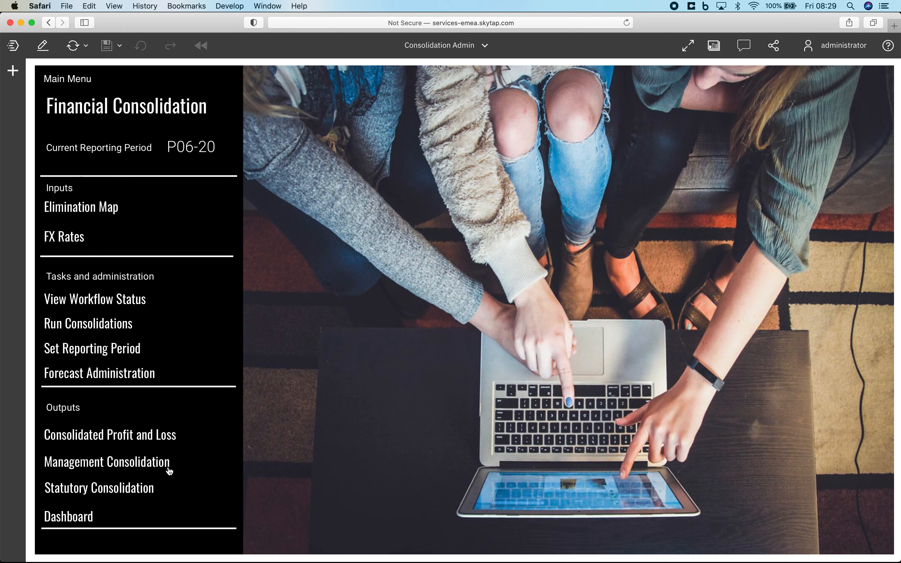
Open Consolidated Profit and Loss, expand Total Group (Management) through Division 1 and M Group 2, and return to the home menu
left_click(114, 436)
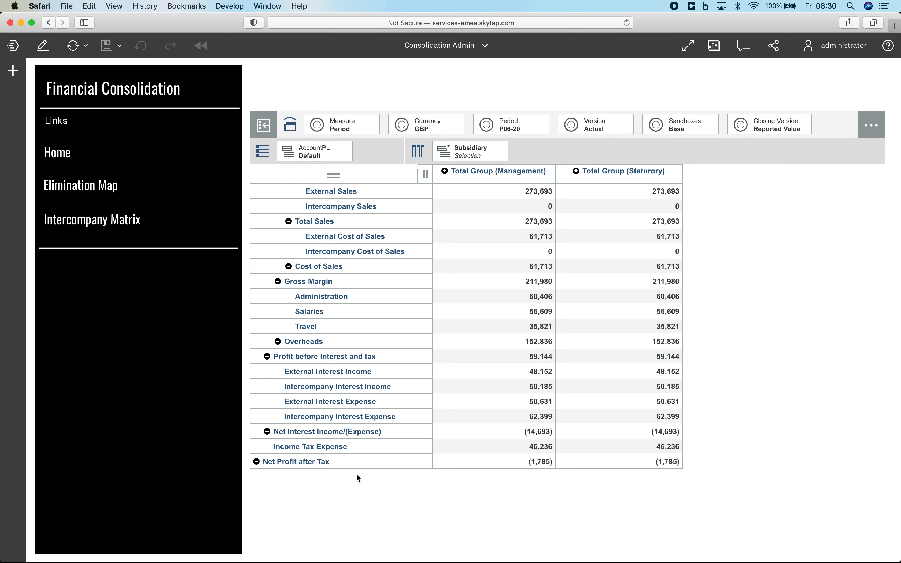
left_click(444, 172)
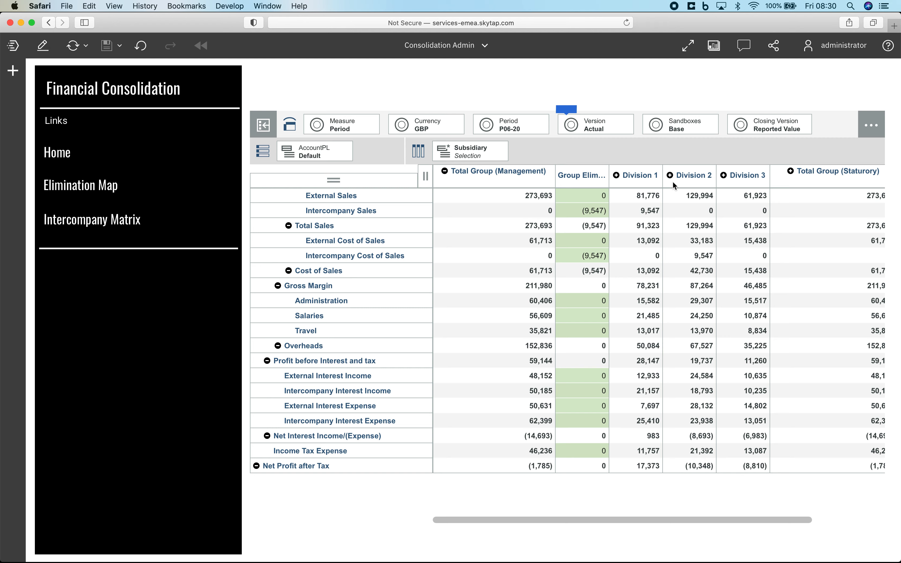
left_click_drag(609, 175, 639, 177)
left_click(647, 176)
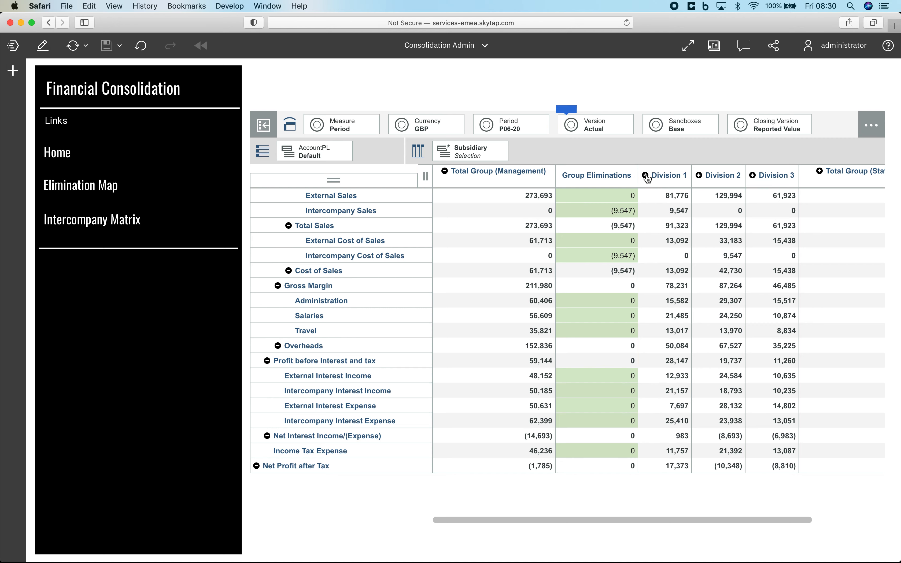
left_click(699, 179)
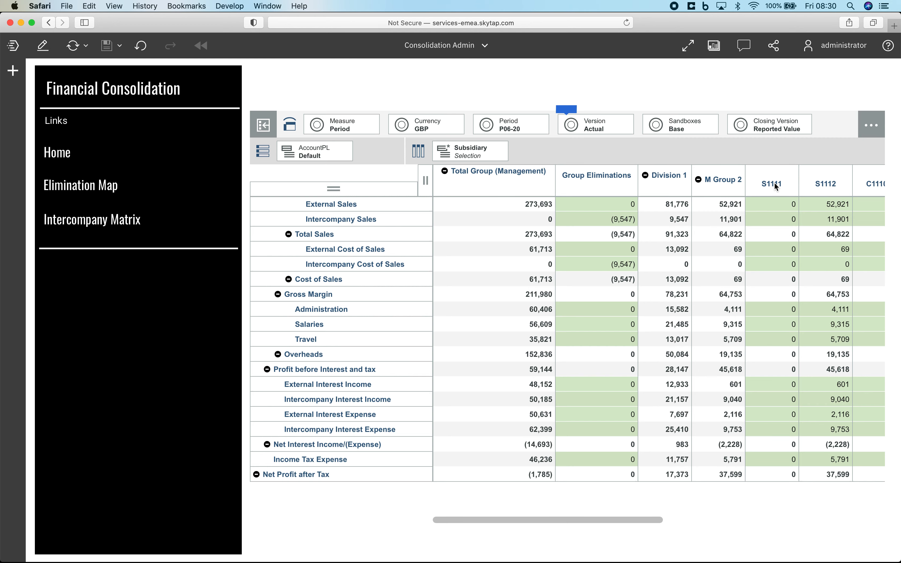
left_click(446, 173)
left_click(61, 157)
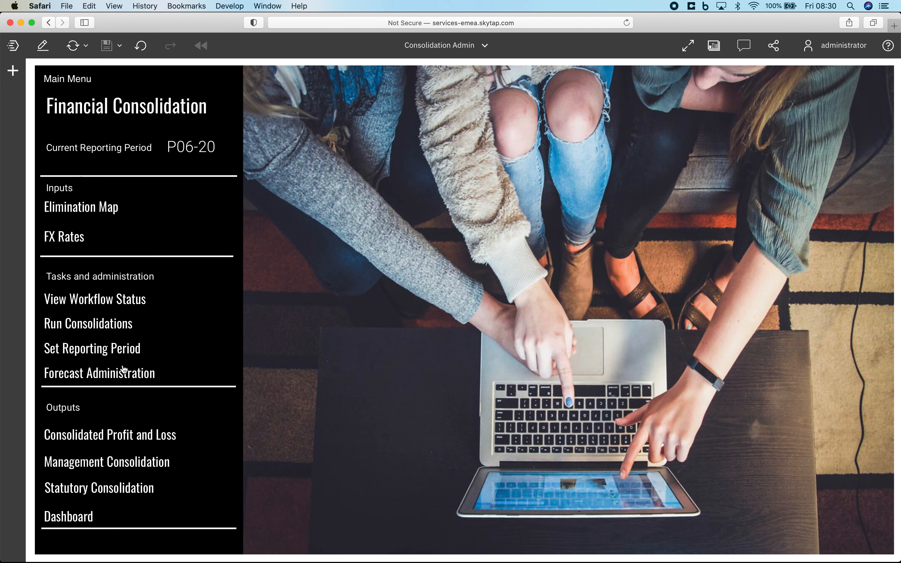
Open the Management Consolidation report for subsidiary S1111 and set its currency to Input
left_click(96, 464)
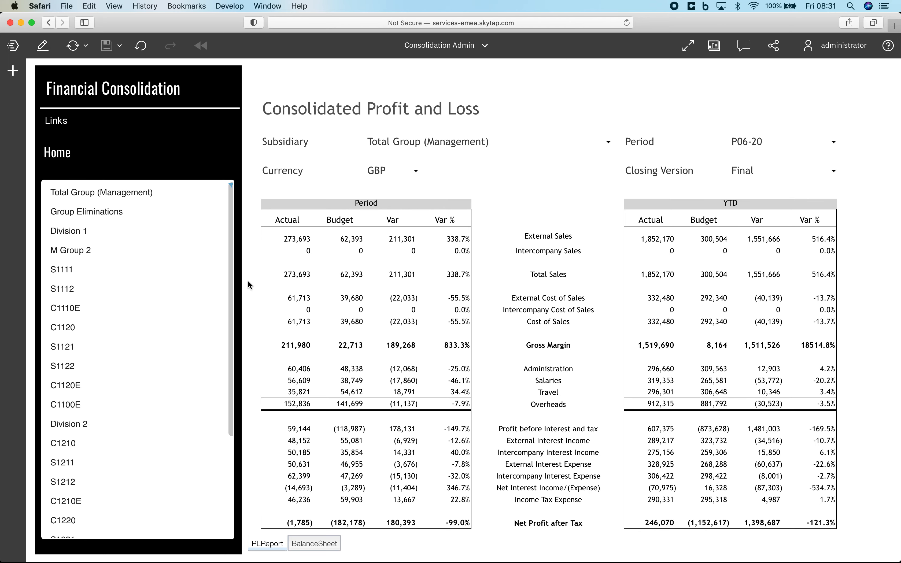
left_click(72, 269)
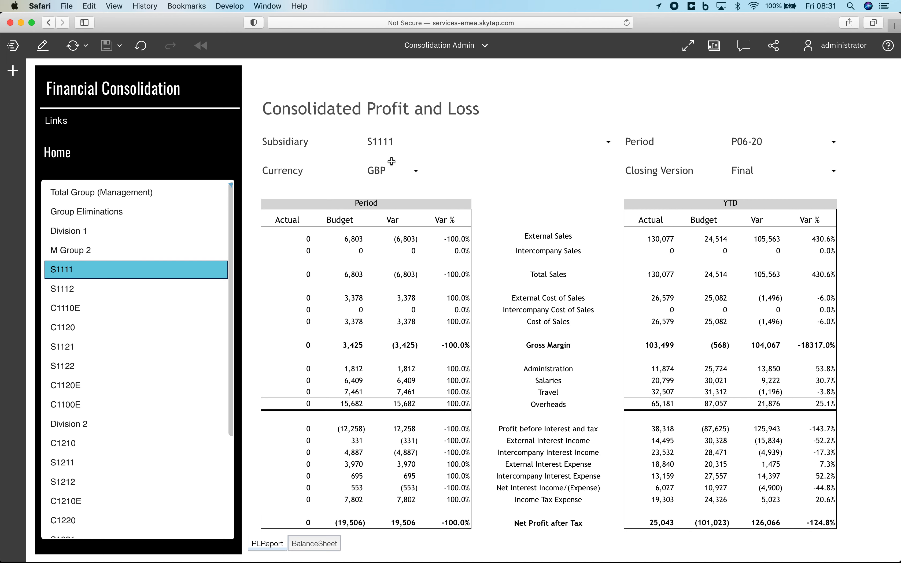
left_click(416, 172)
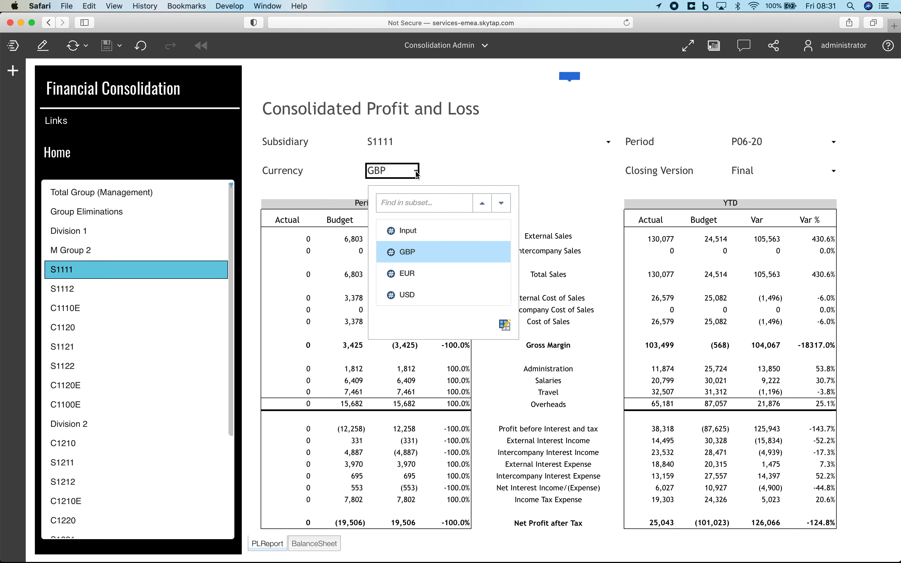
left_click(405, 231)
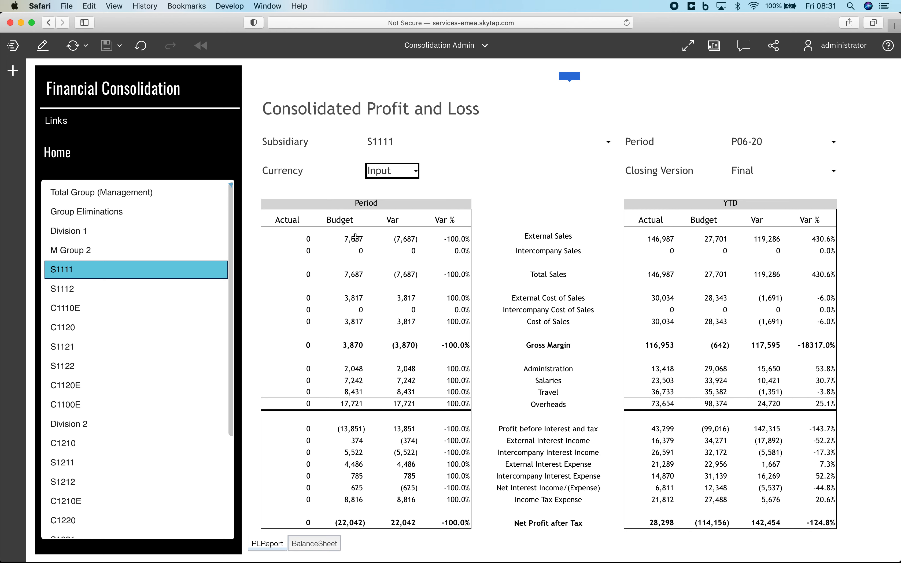
View the S1111 balance sheet, and return to the profit and loss report for subsidiary S1112
left_click(312, 544)
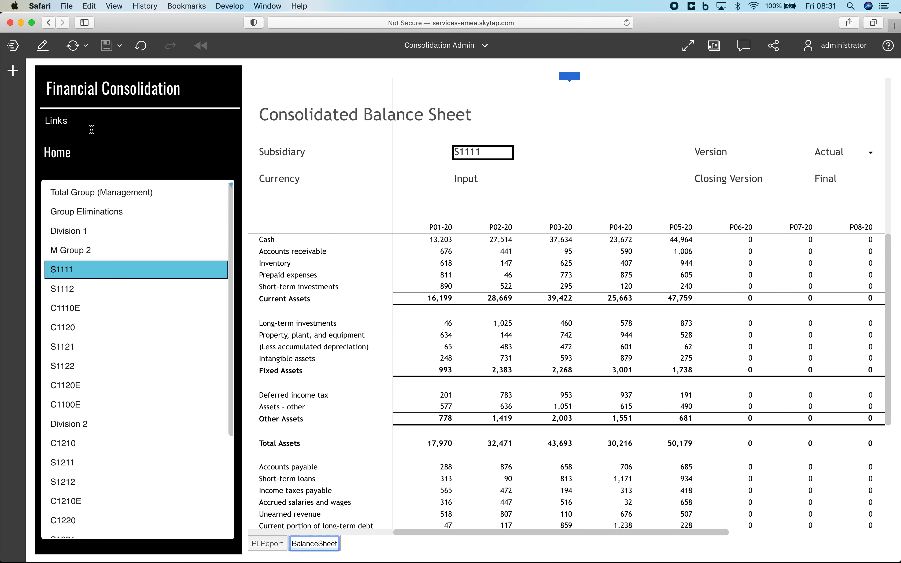
left_click(268, 546)
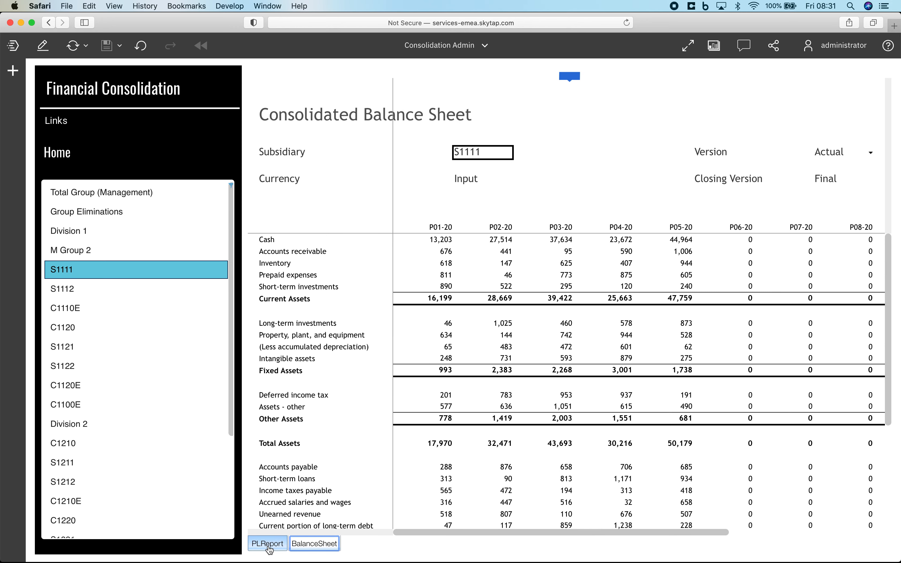
left_click(117, 295)
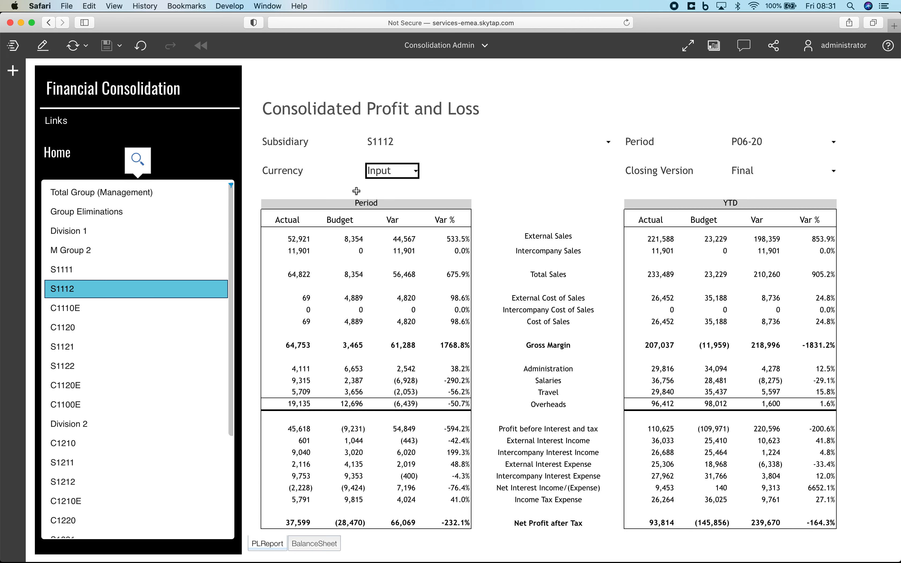
Drill through S1112's period Actual Intercompany Sales to ICO Revenue, widen the Counterparty Cost and revenue difference columns, and close the details
left_click(292, 250)
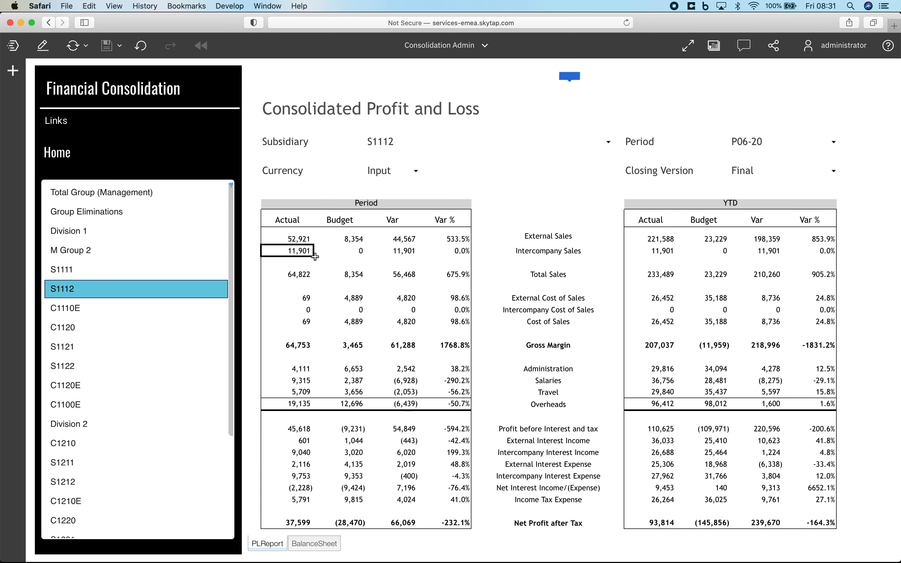
right_click(304, 250)
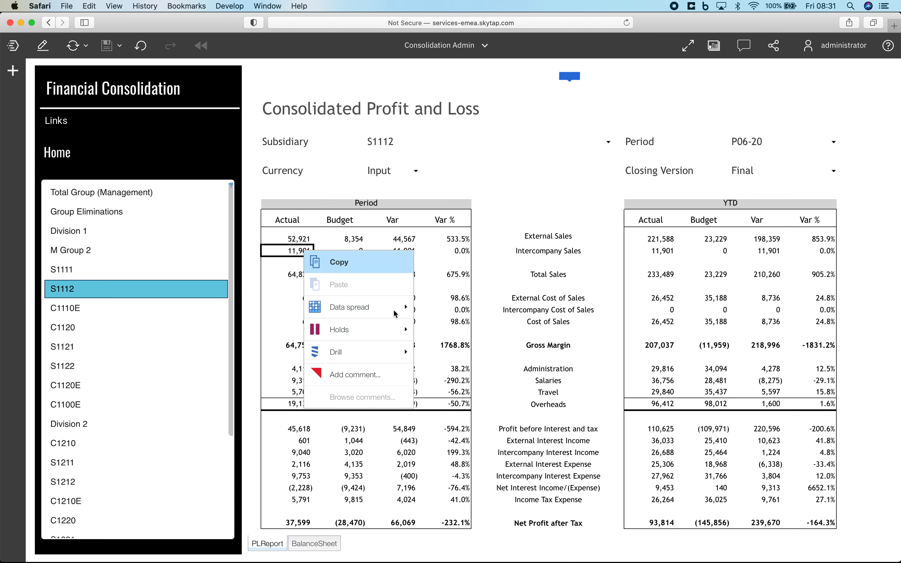
mouse_move(380, 357)
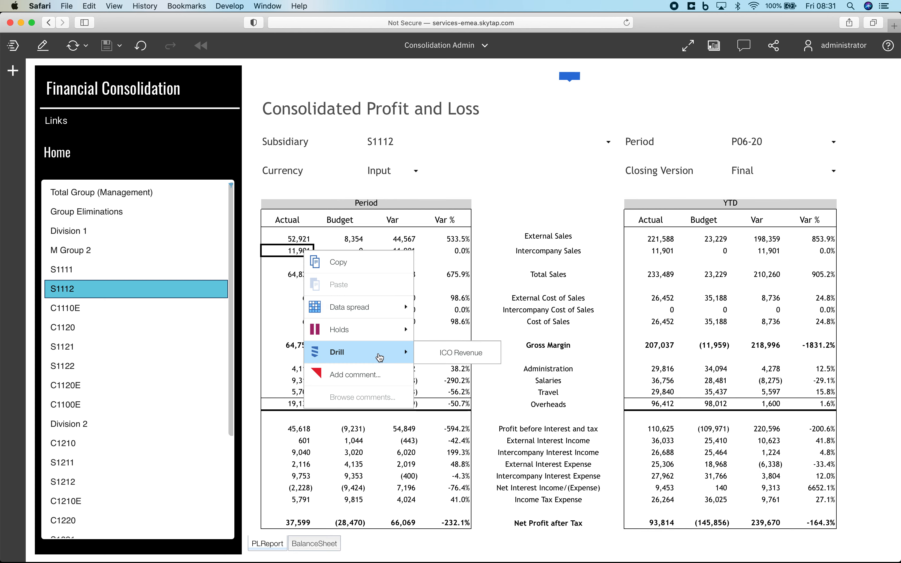
left_click(454, 356)
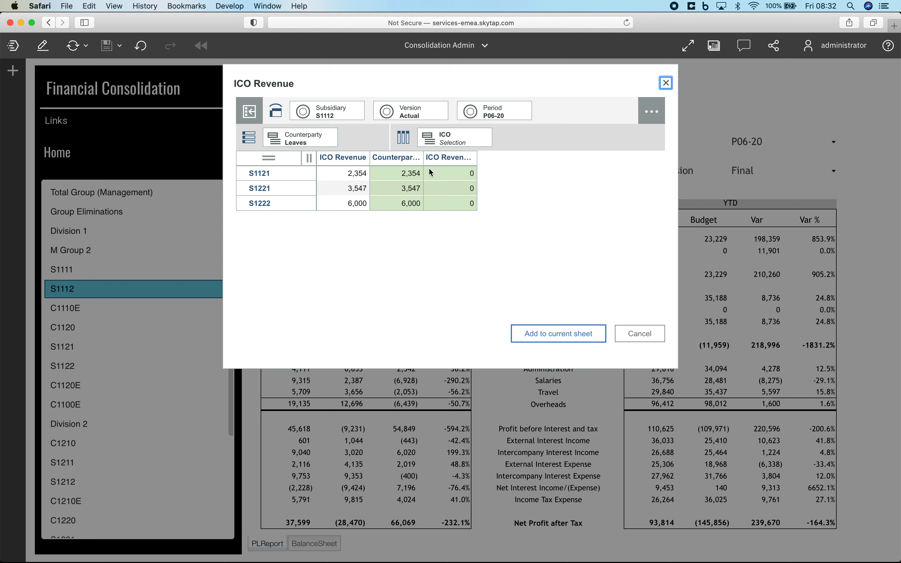
left_click_drag(424, 158, 444, 158)
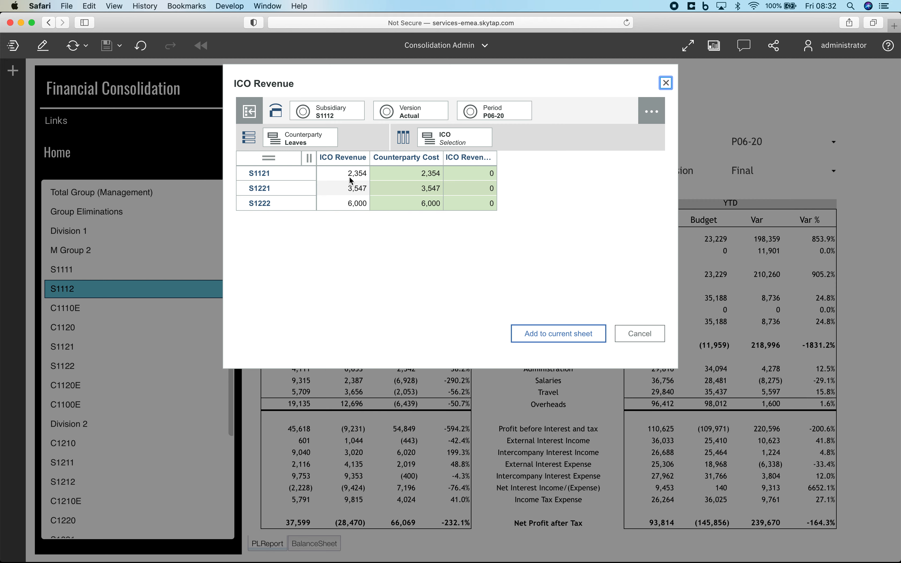
left_click(412, 175)
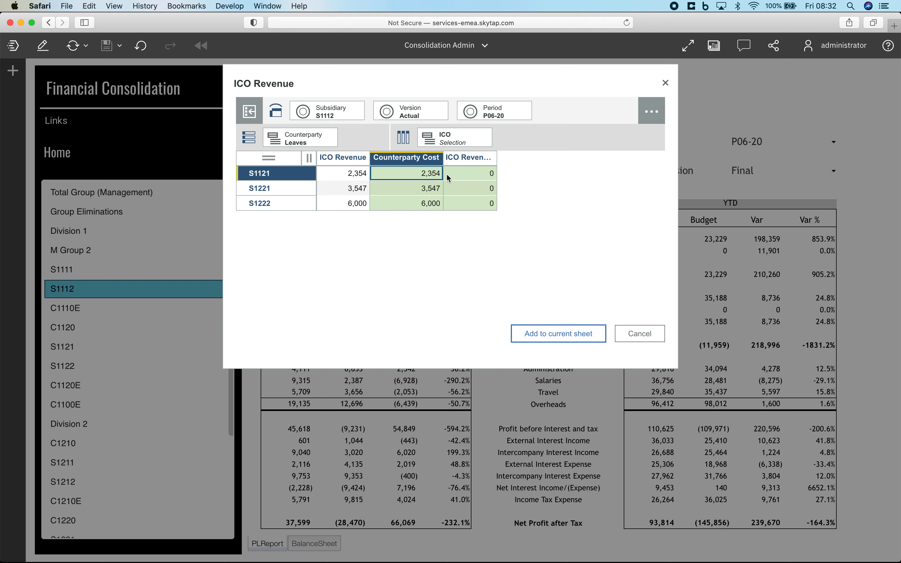
left_click_drag(497, 160, 532, 160)
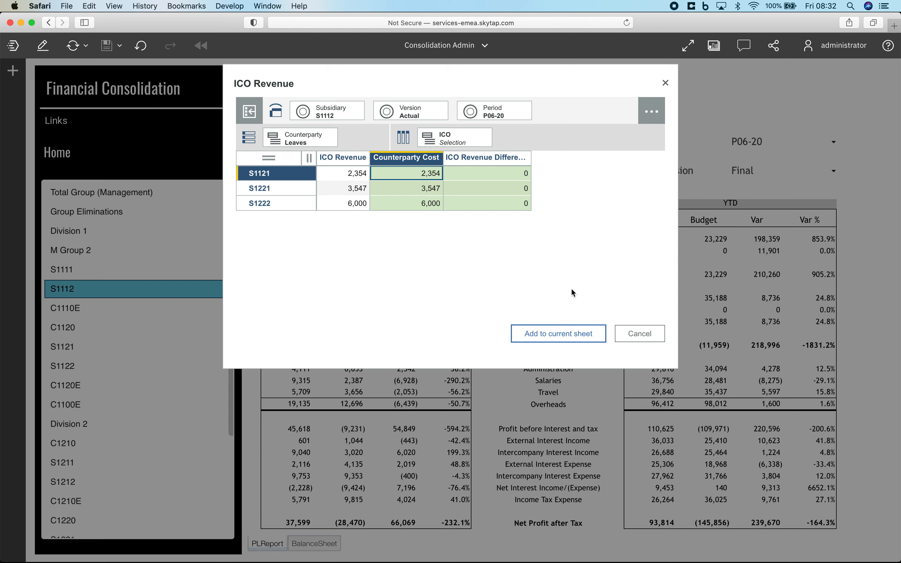
left_click(638, 335)
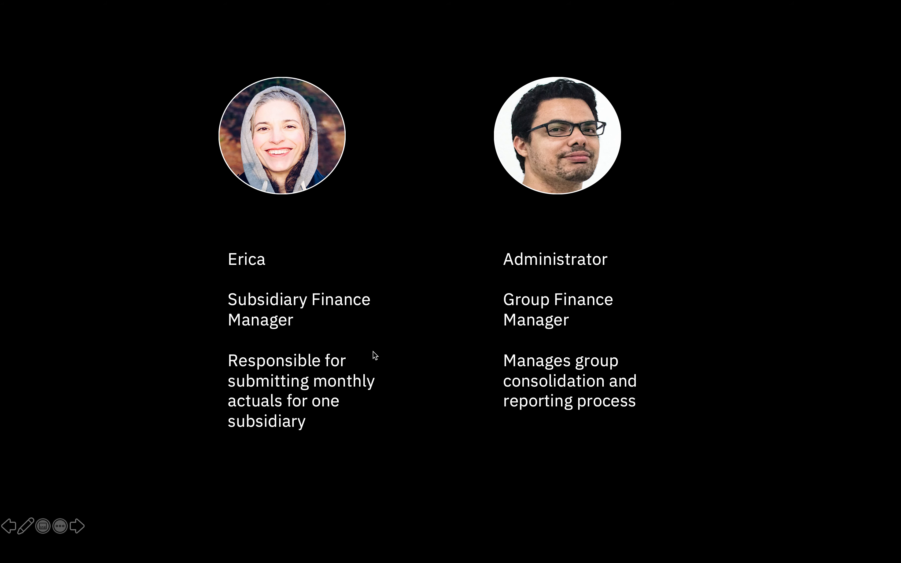
Open IBM Planning Analytics in Safari from the Subsidiary Finance Manager's slide picture and log in with that user's name
left_click(274, 154)
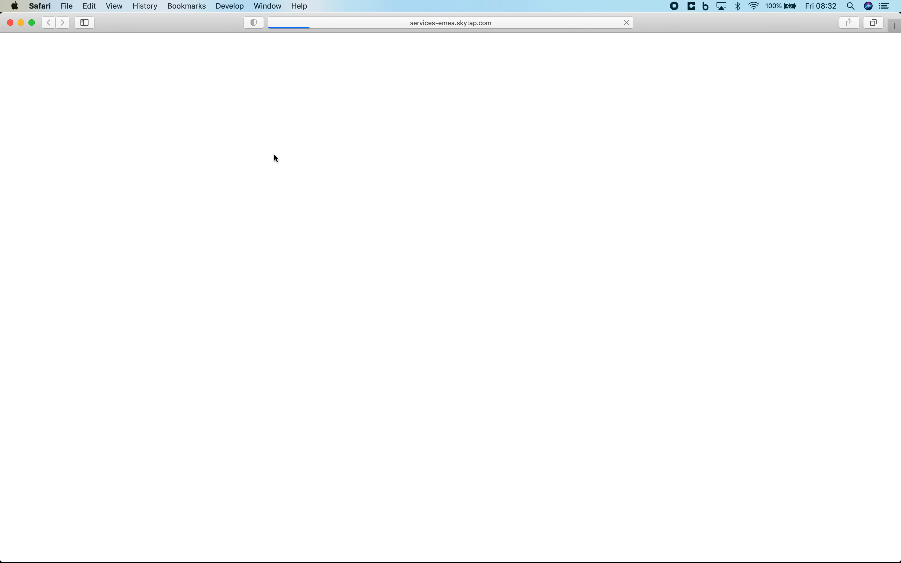
type("erica")
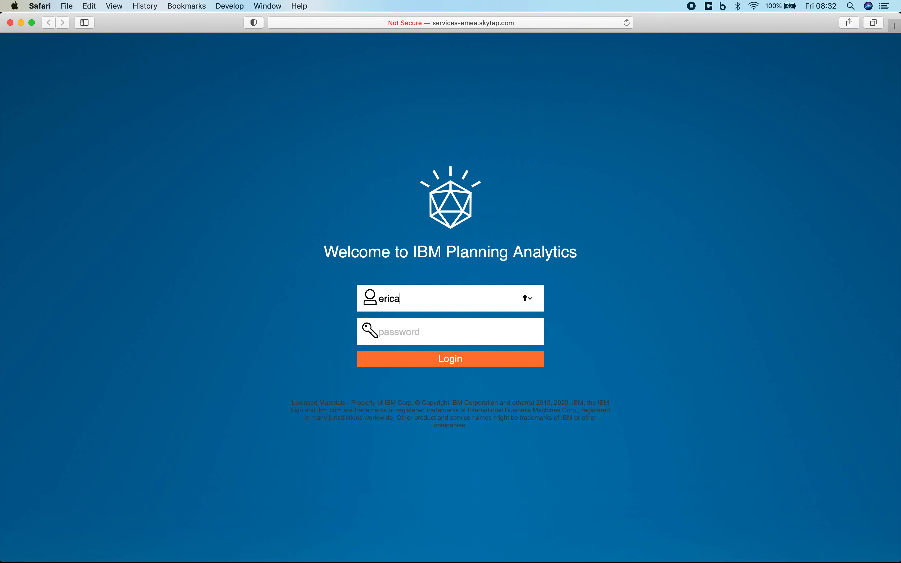
key("Return")
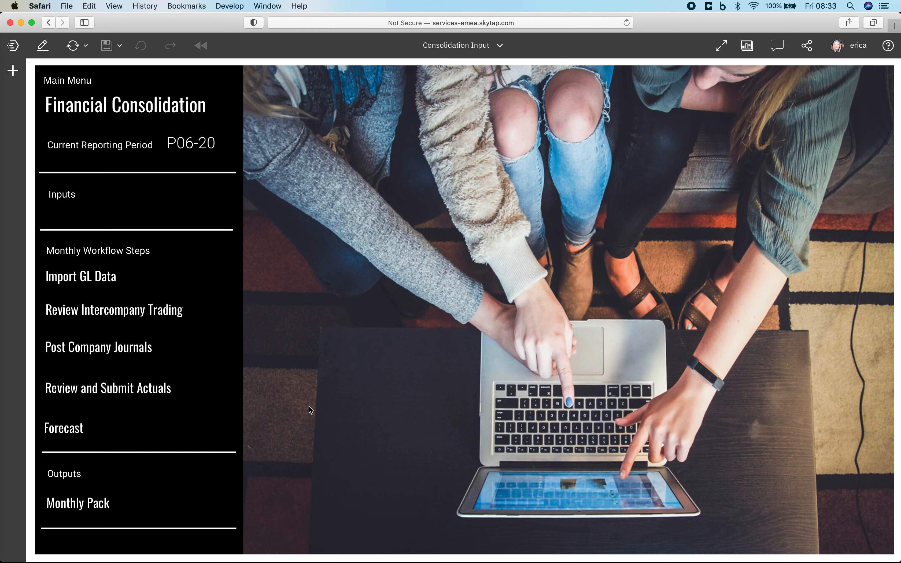
Import the S1111 P06-20 actuals file through Import GL Data and select the Reported Value column of the loaded profit and loss
left_click(93, 280)
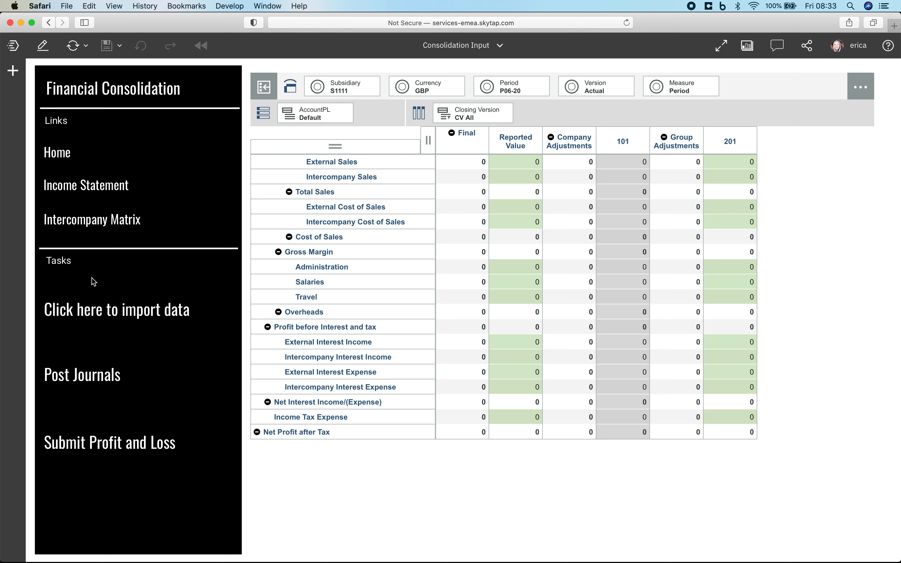
left_click(122, 316)
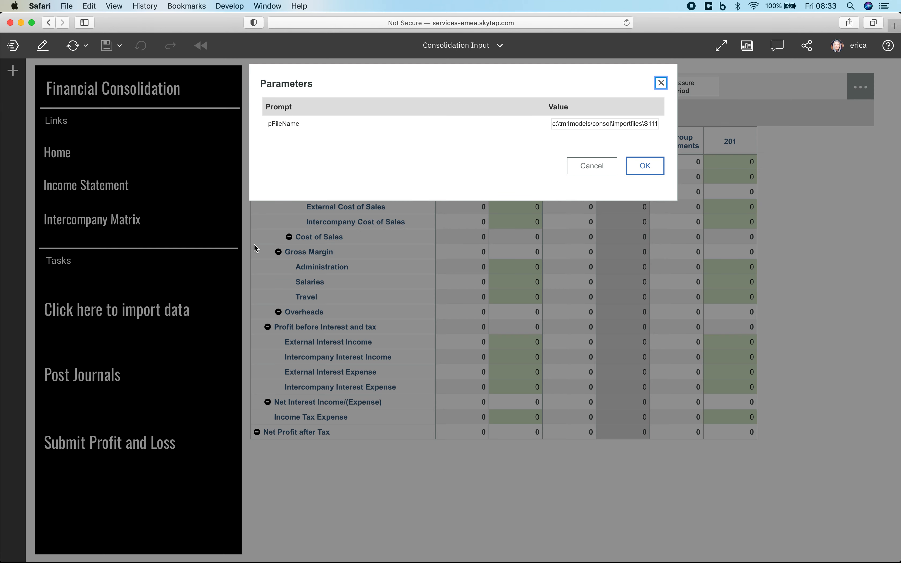
left_click(643, 125)
key("Right")
key("Right")
key("Right")
key("Right")
key("Right")
key("Right")
key("Right")
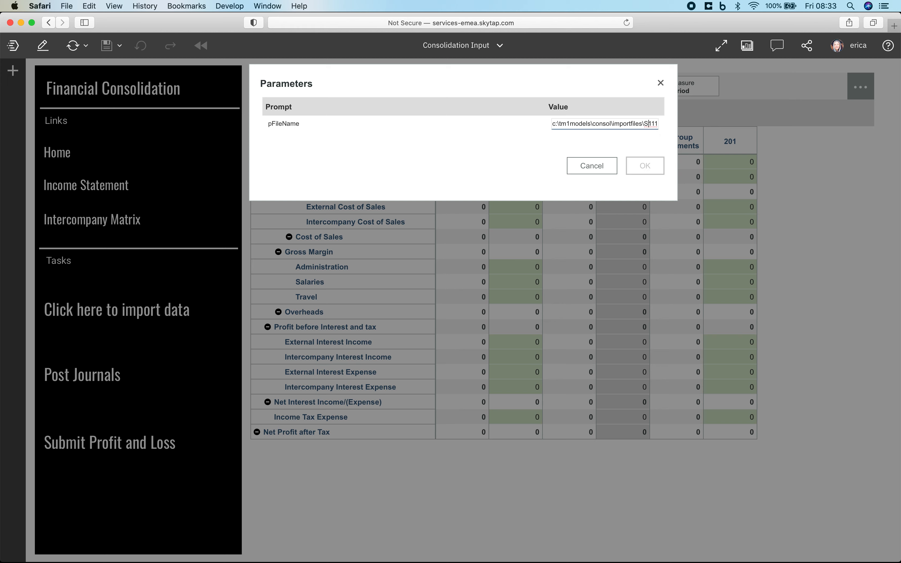
key("Right")
key("Right")
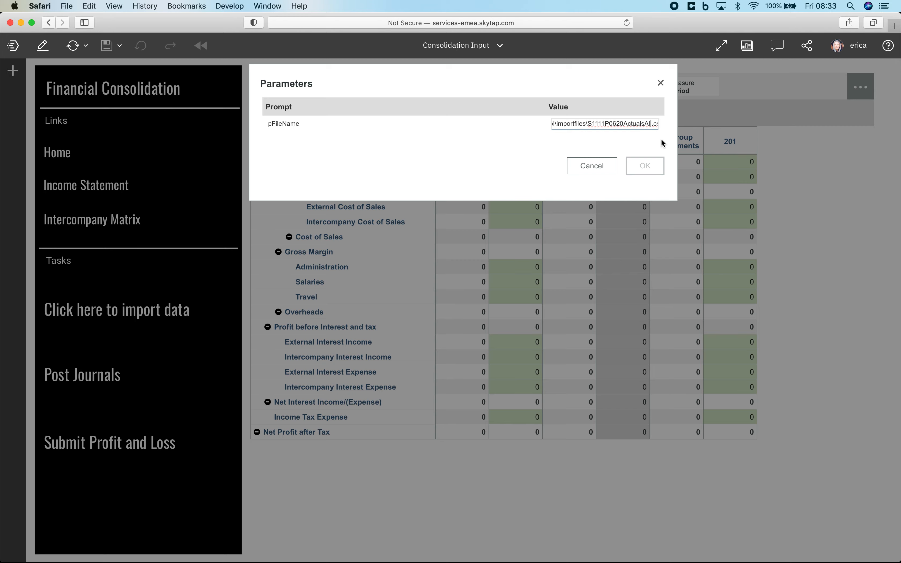
key("Tab")
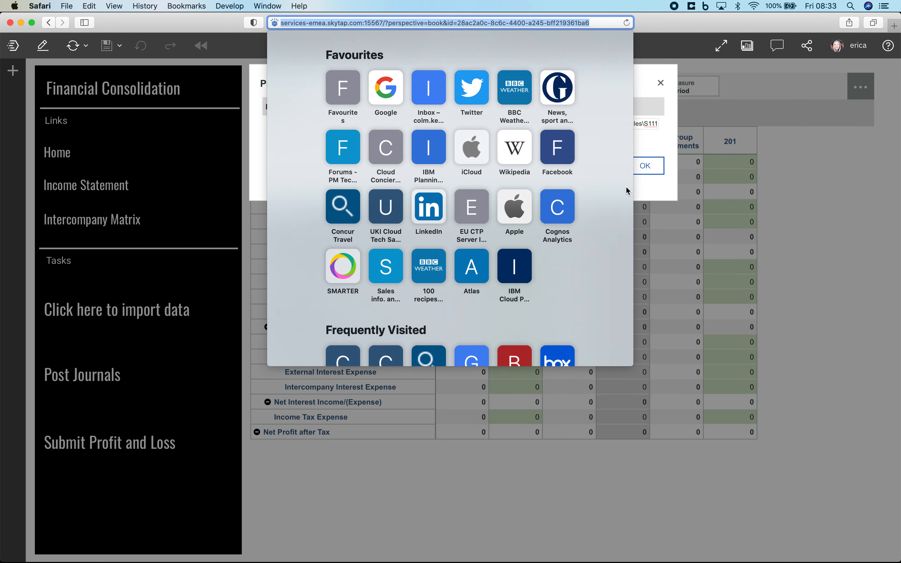
left_click(650, 185)
left_click(645, 169)
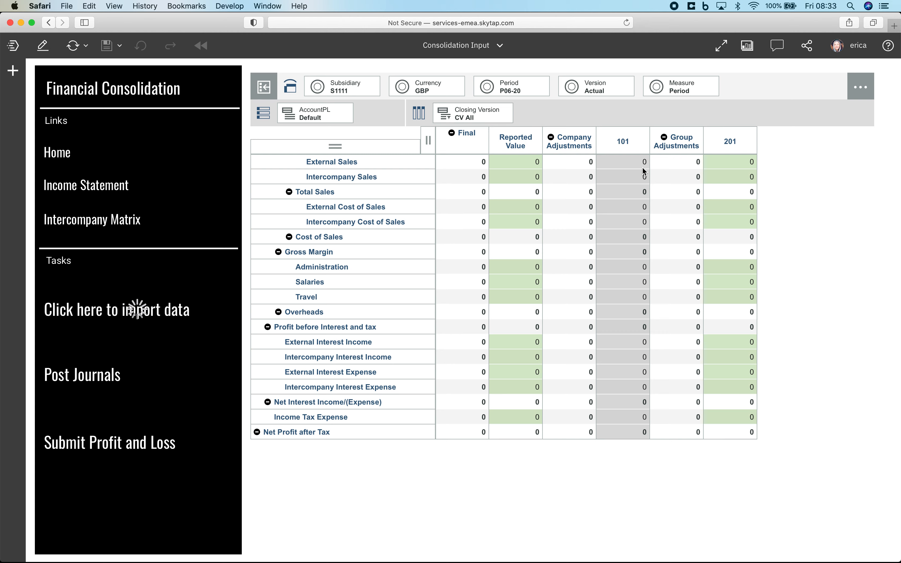
left_click(519, 140)
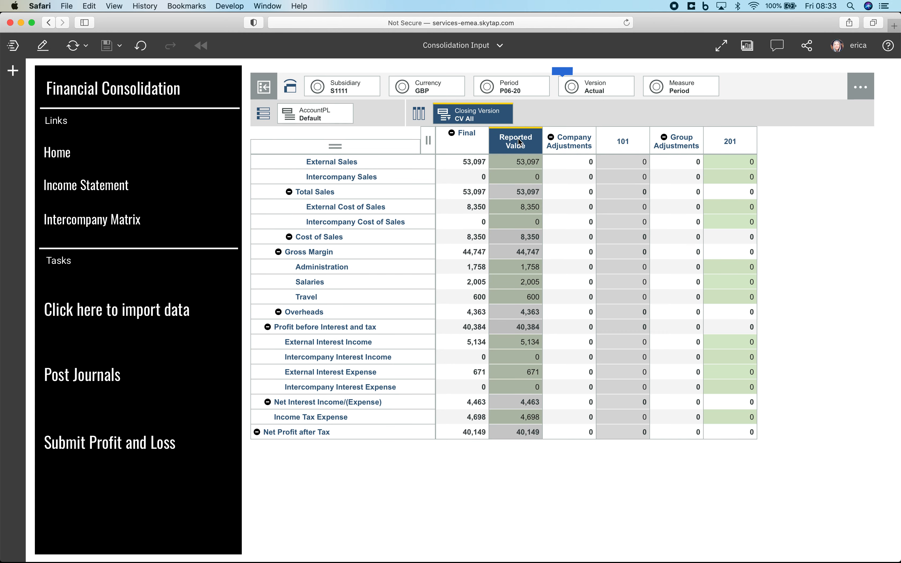
Open the Monthly Pack's balance sheet for S1111 and examine the P06-20 column
left_click(60, 154)
left_click(91, 507)
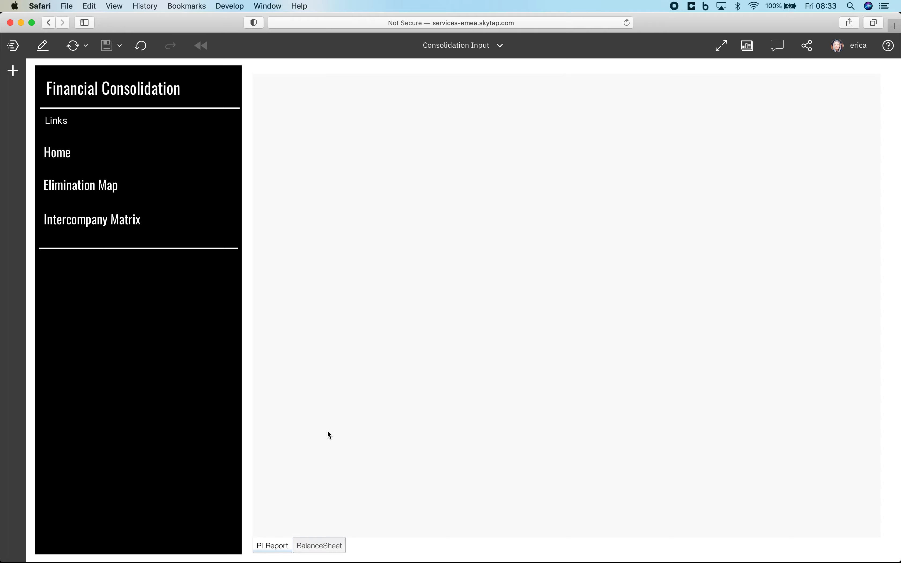
left_click(325, 550)
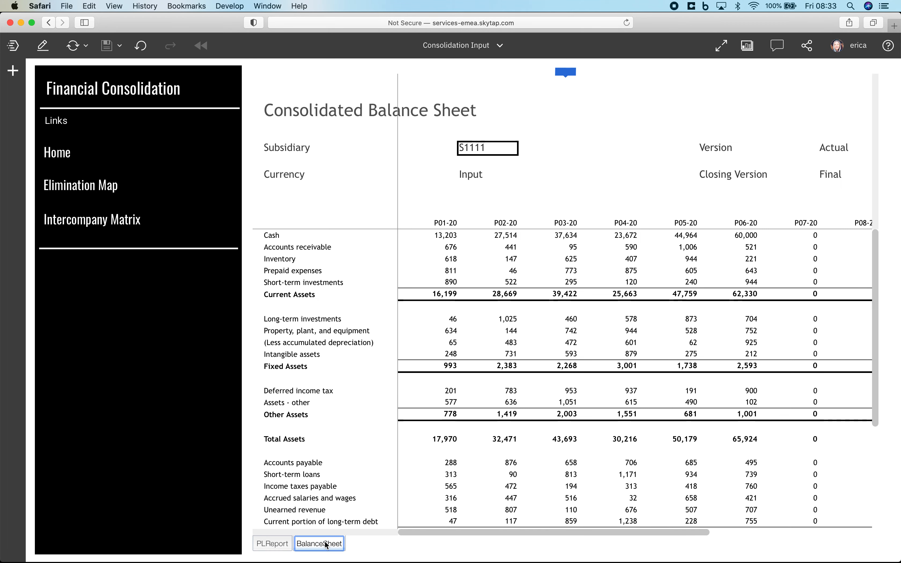
left_click(748, 224)
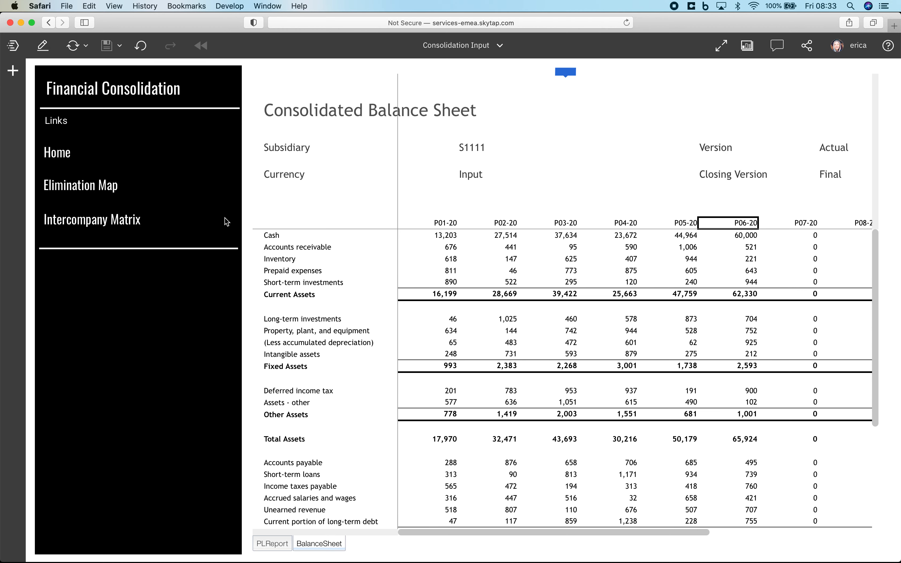
Return to the Import GL Data view and examine the Reported Value column
left_click(62, 156)
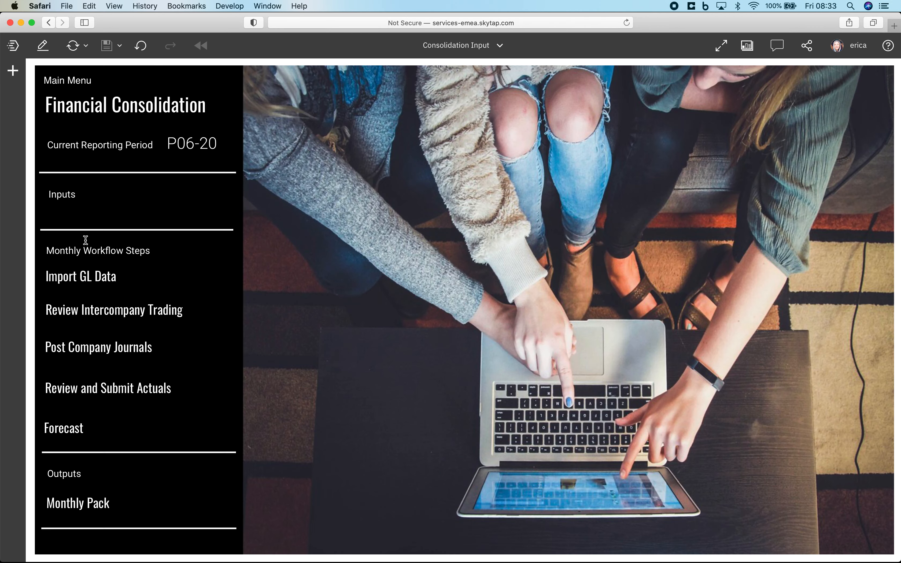
left_click(86, 283)
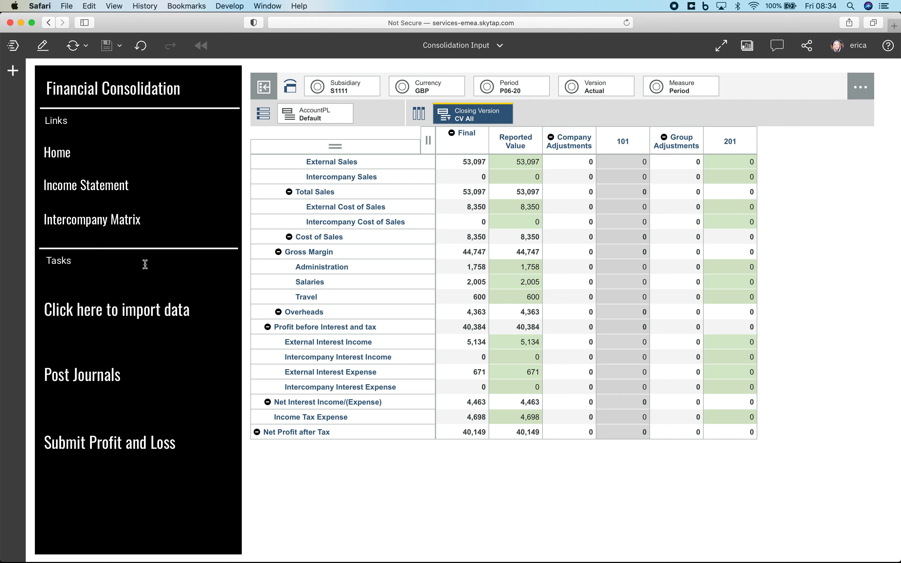
left_click(531, 144)
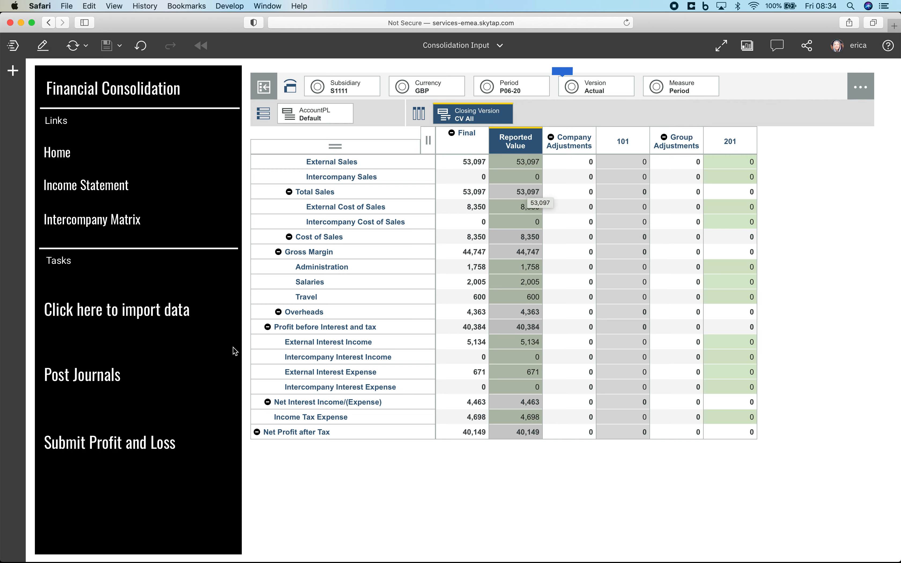
Open the Company Journal Entry Form and enter "GL Correction" as the journal comment
left_click(85, 382)
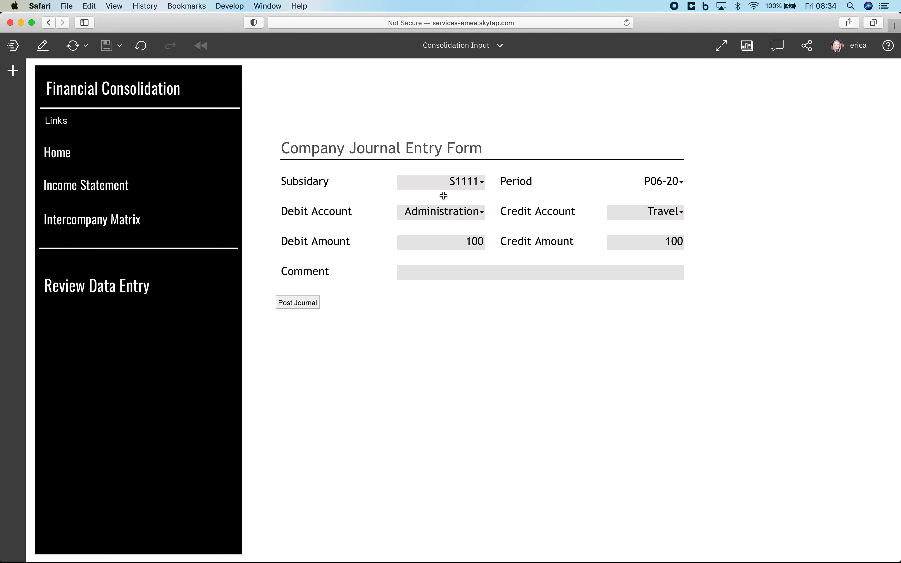
left_click(468, 272)
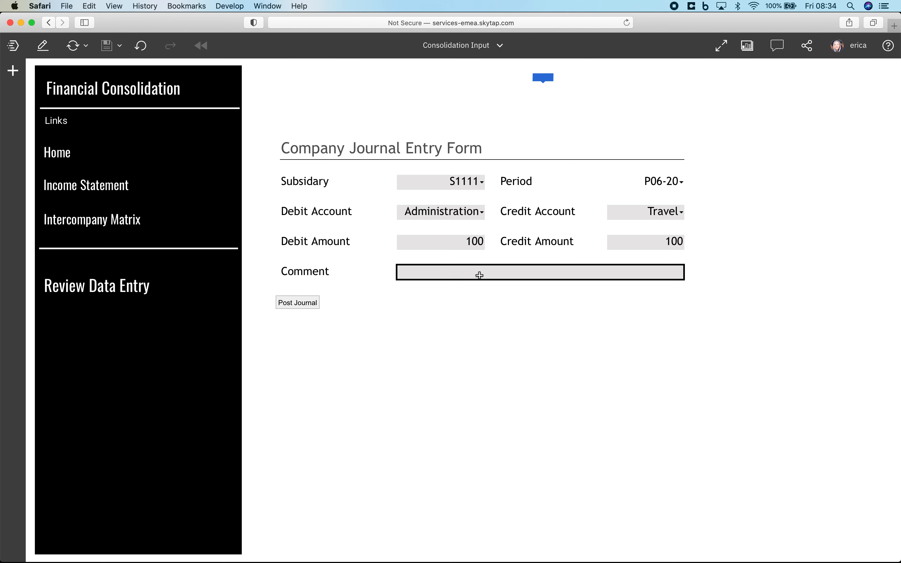
type("GL C")
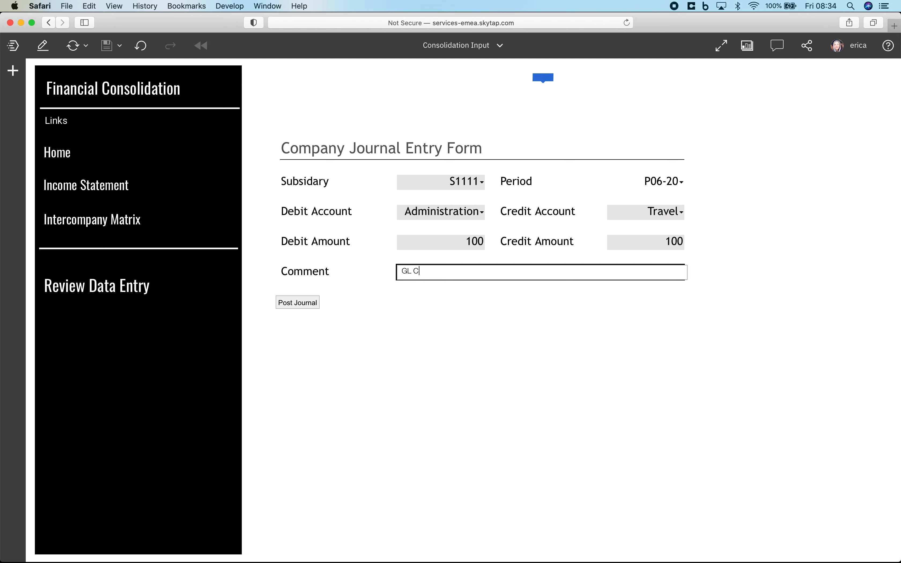
type("orrection")
key("Return")
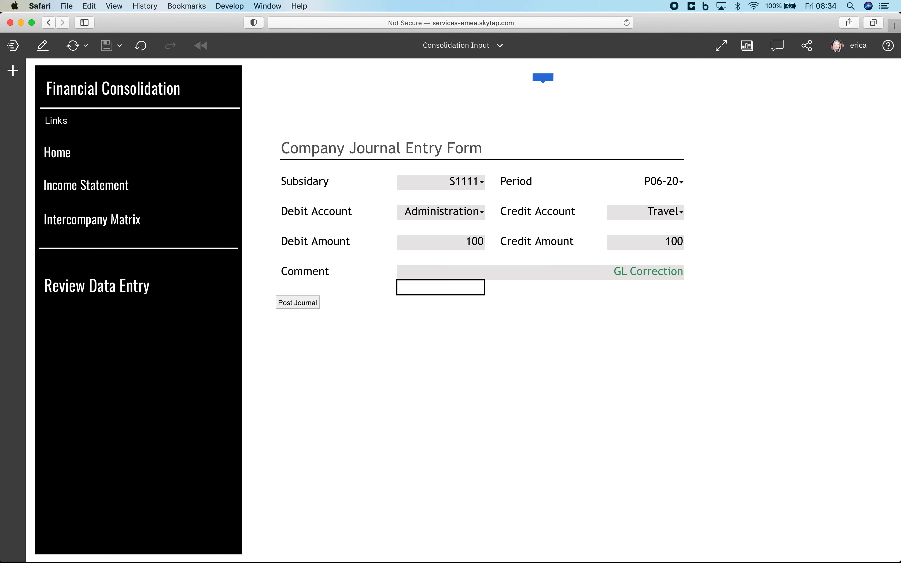
Set the journal's credit account to Salaries and post the journal
left_click(682, 215)
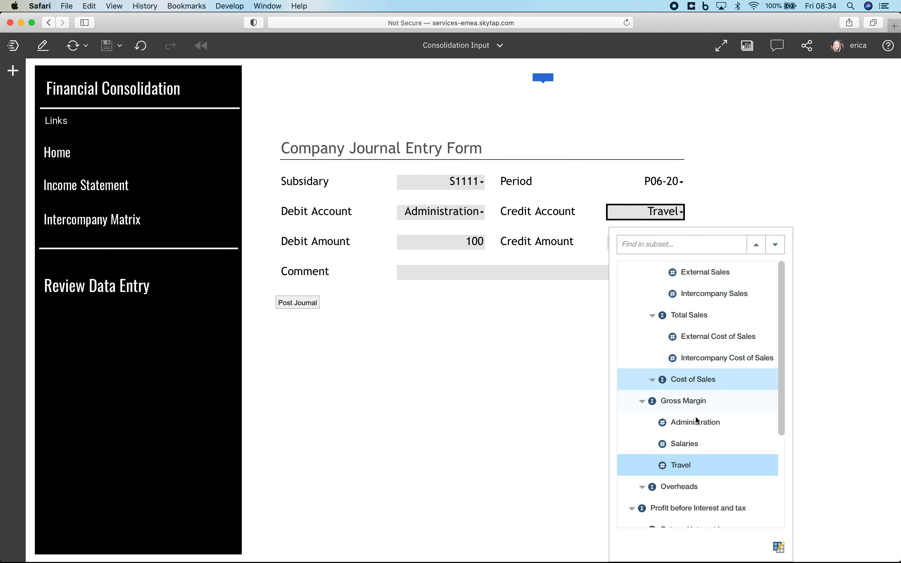
left_click(669, 444)
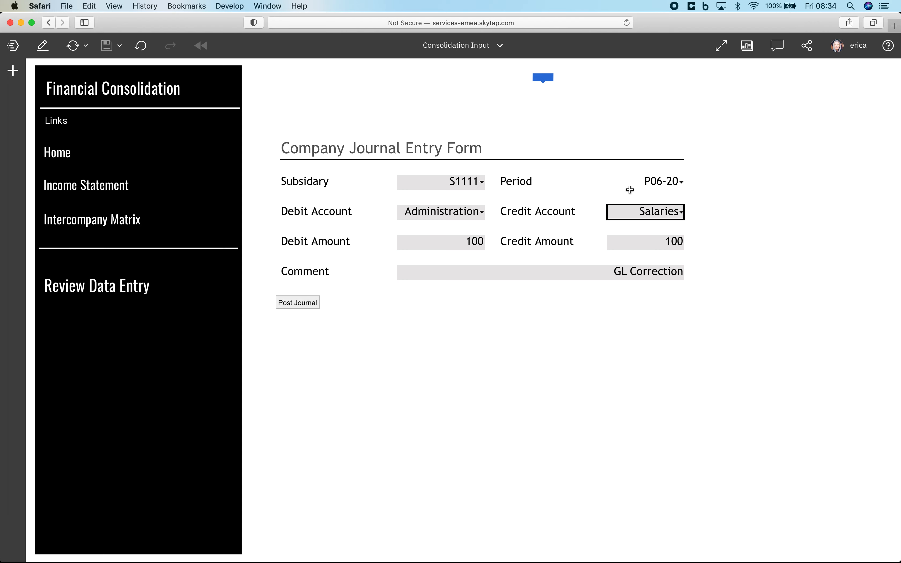
left_click(307, 307)
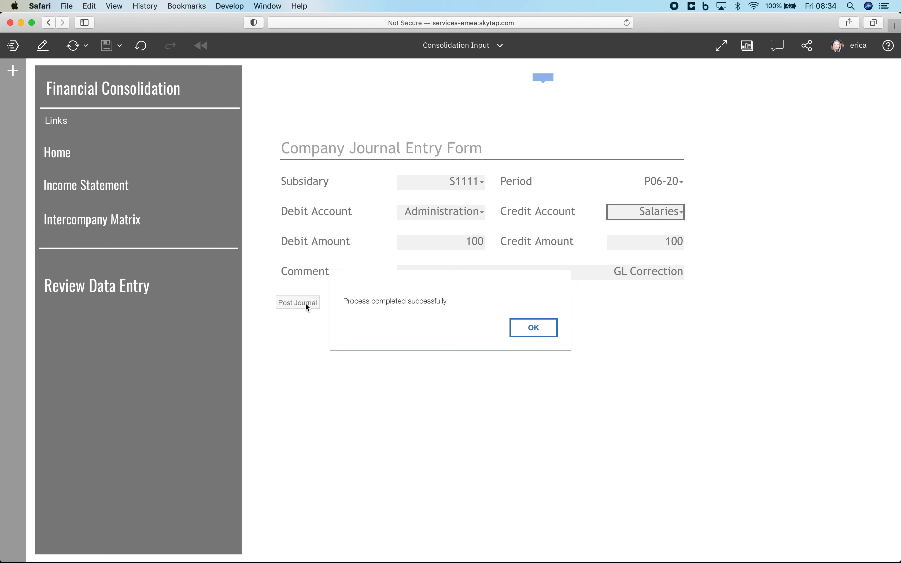
left_click(526, 329)
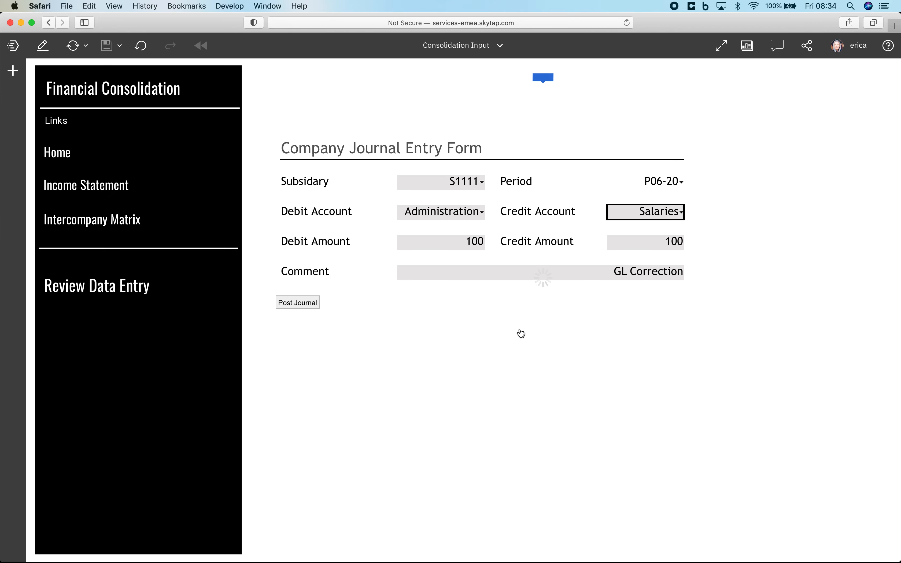
Refresh the Import GL Data view to check journal column 102, and set the view's currency to Input
left_click(56, 153)
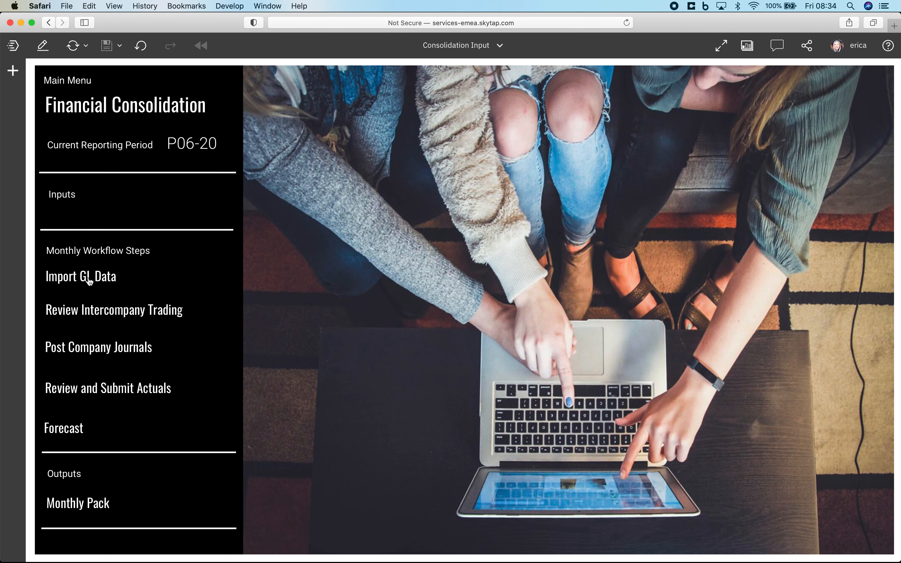
left_click(89, 282)
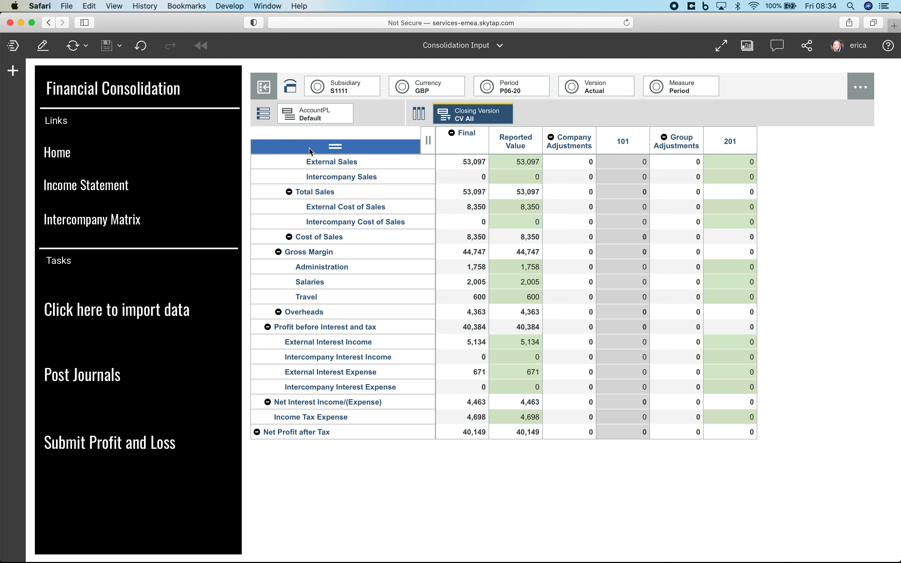
left_click(69, 50)
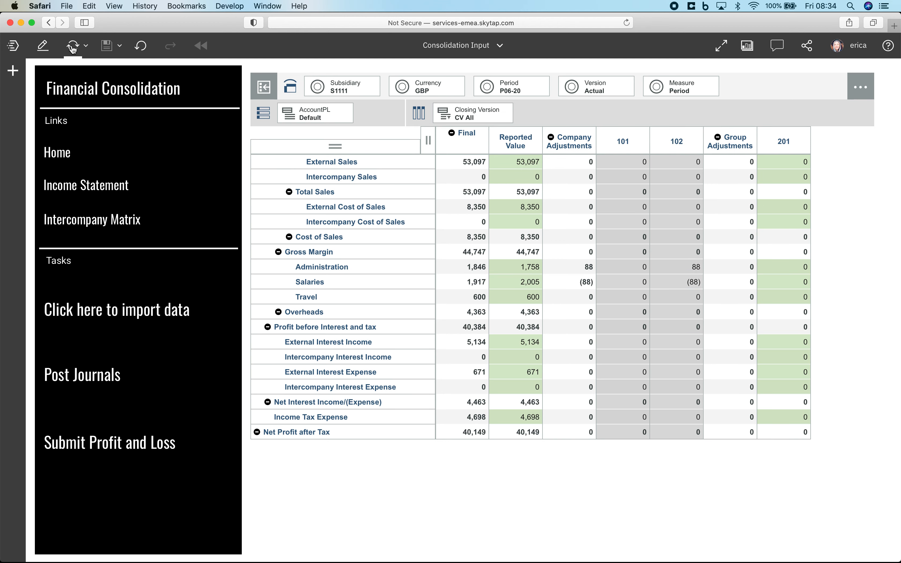
left_click(686, 146)
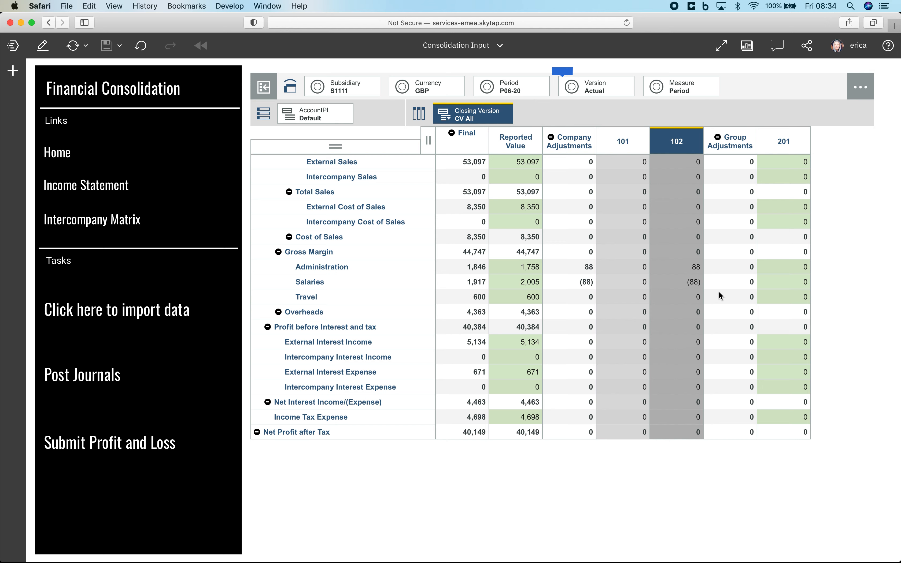
left_click(439, 91)
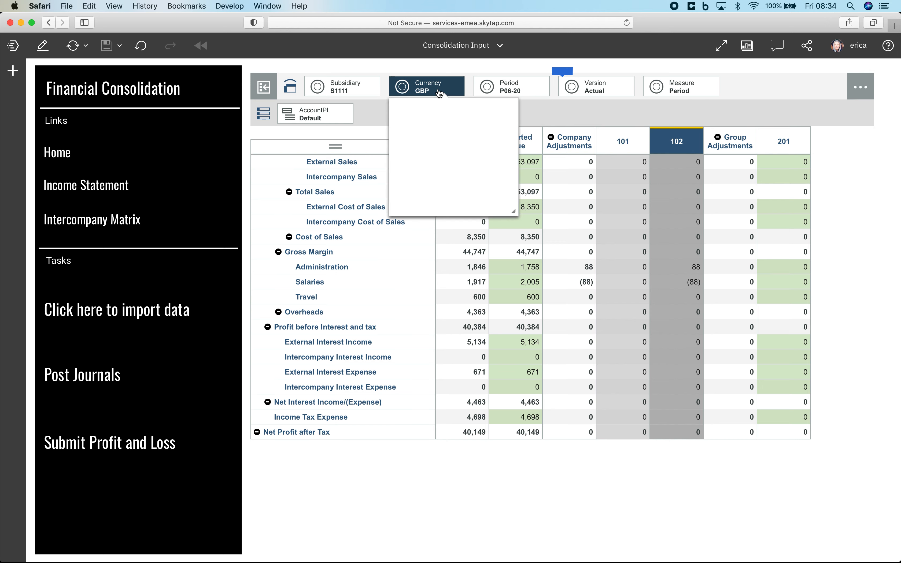
left_click(423, 118)
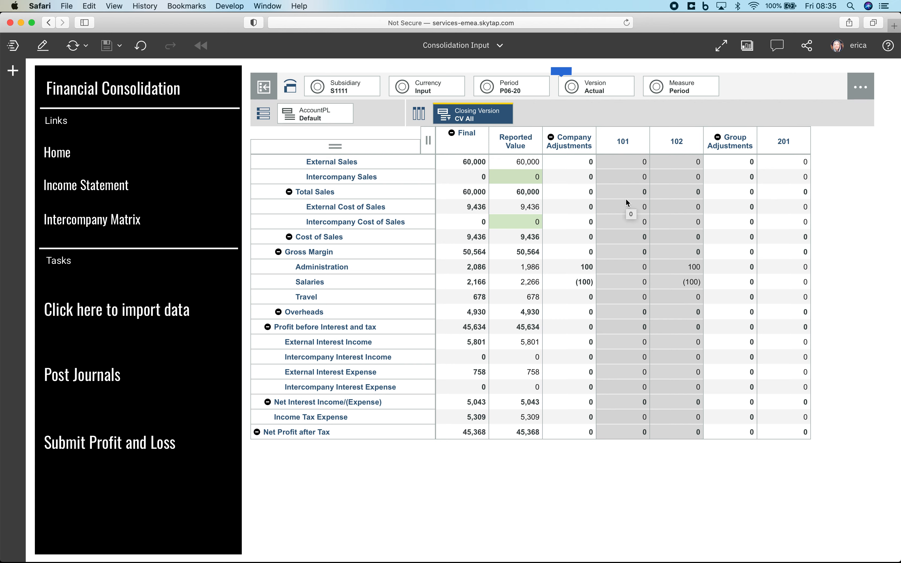
Switch the view's measure to Data Source and then Comment to check the audit details of journal 102
left_click(691, 92)
scroll(696, 179, "down", 1)
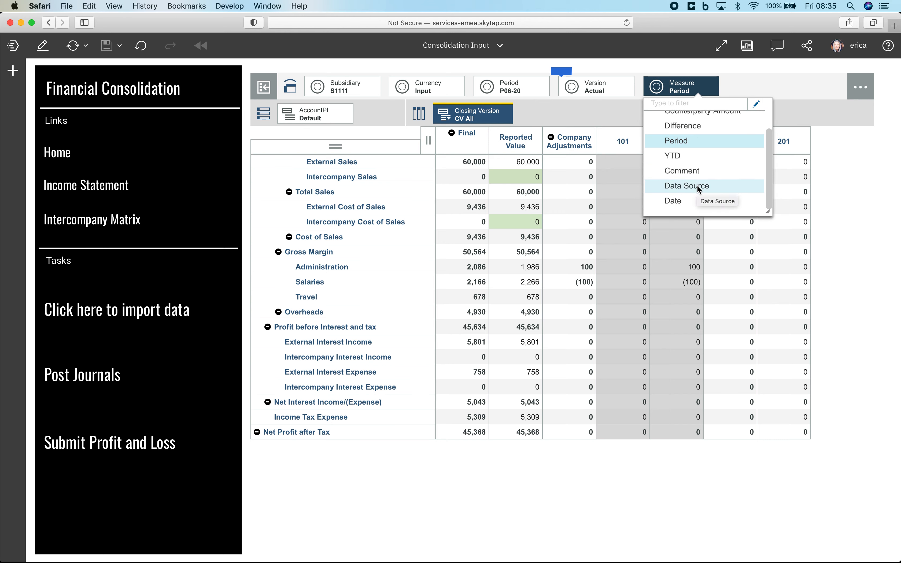
left_click(698, 187)
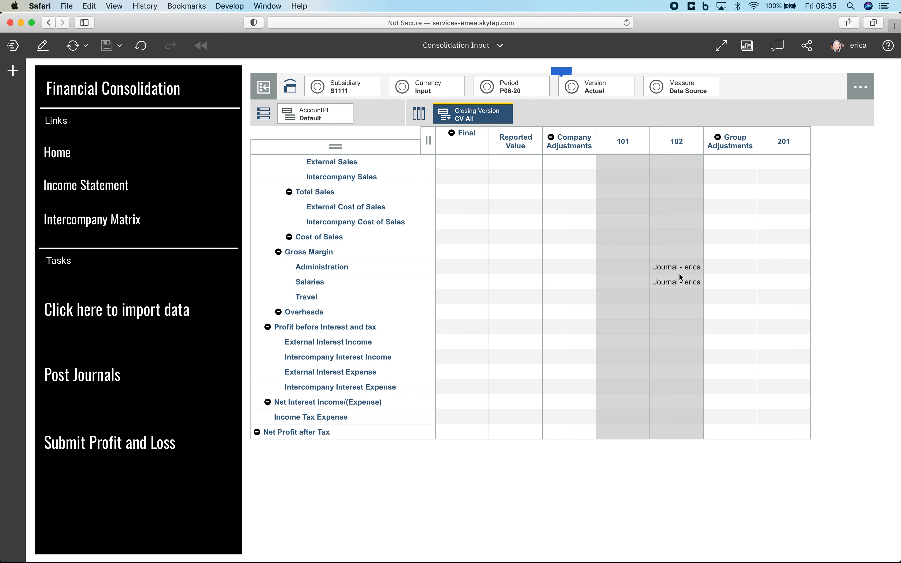
left_click(680, 93)
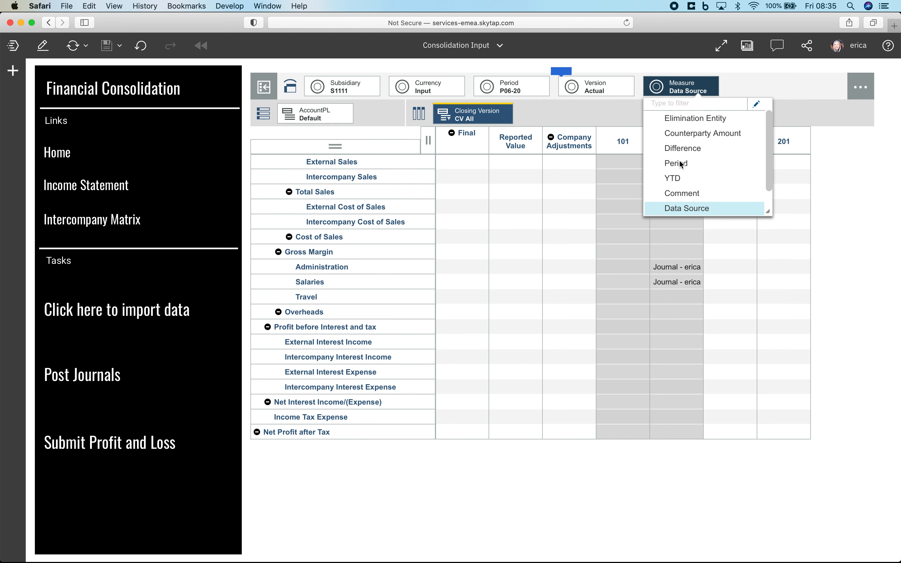
left_click(678, 193)
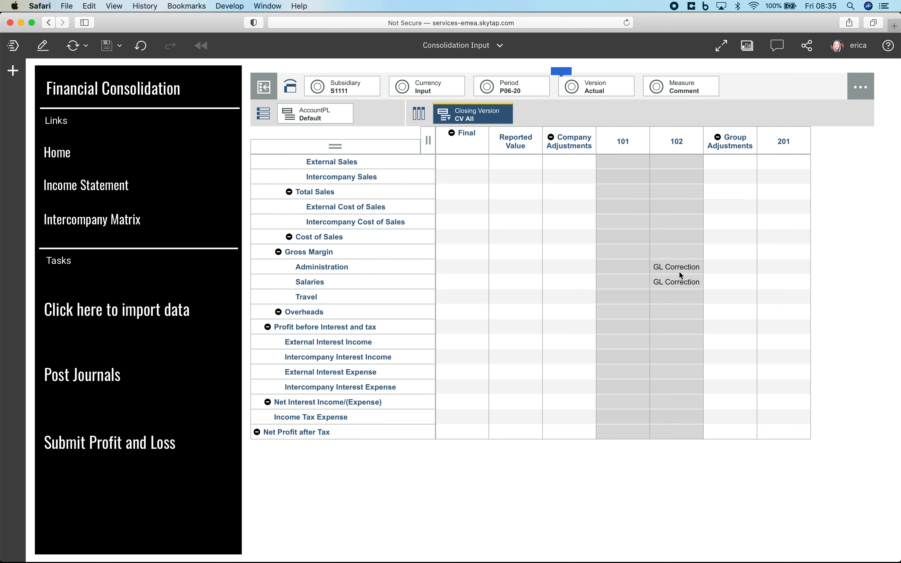
Show the Date measure with column 102 widened to read the journal's timestamps, and restore the Period measure
left_click(684, 89)
scroll(692, 198, "down", 1)
left_click(682, 201)
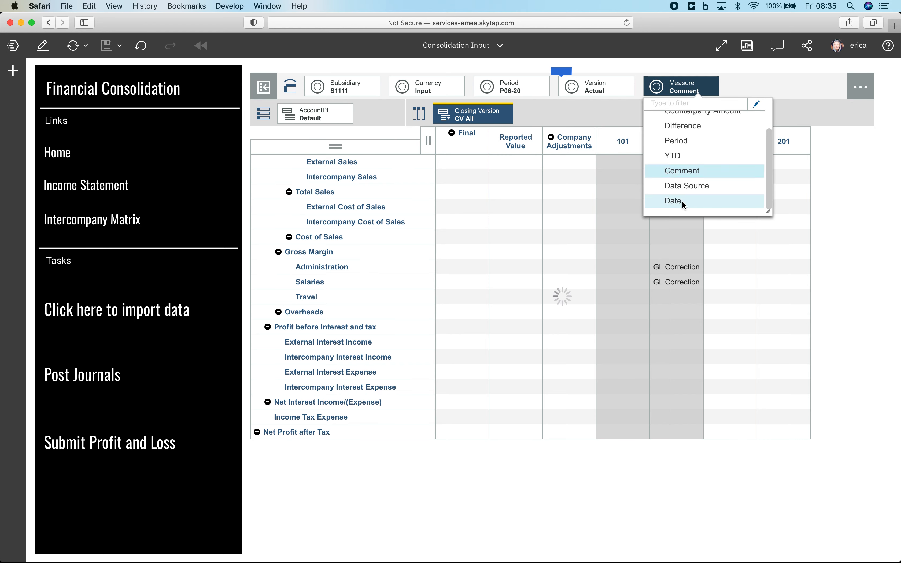
left_click_drag(707, 140, 741, 141)
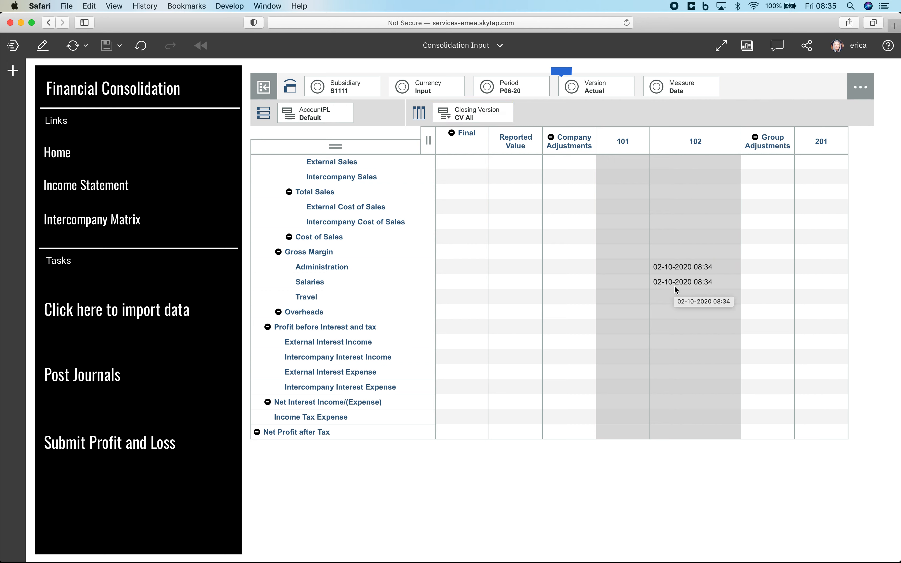
left_click(688, 86)
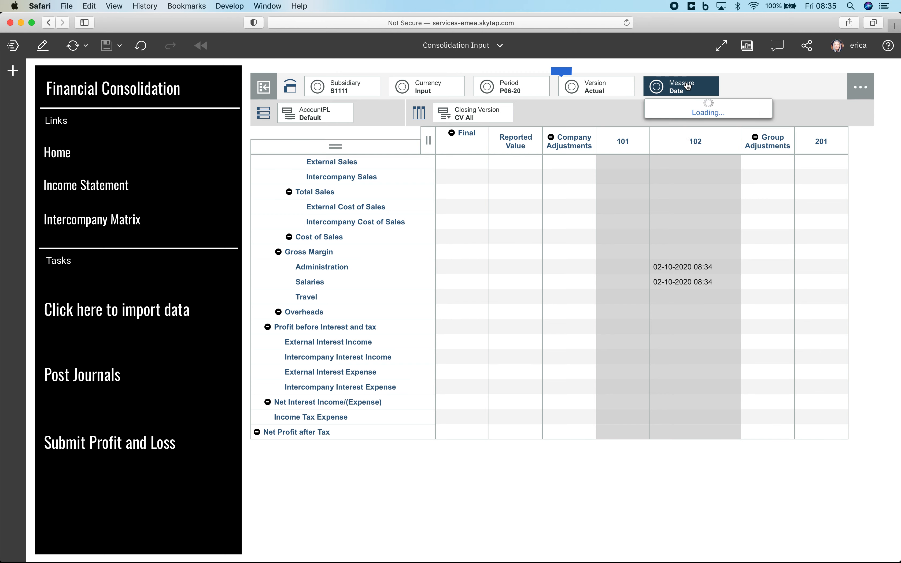
left_click(686, 161)
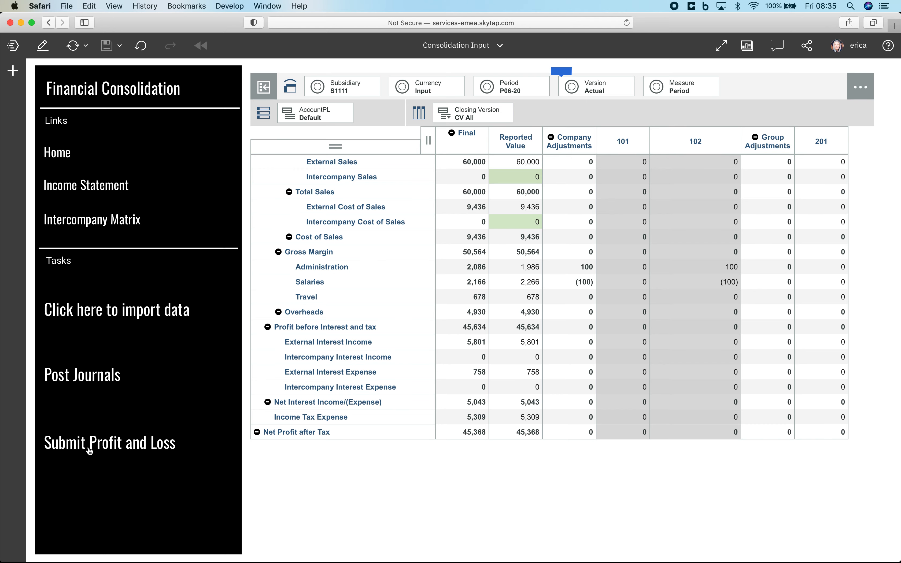
Submit the profit and loss for subsidiary S1111
left_click(104, 447)
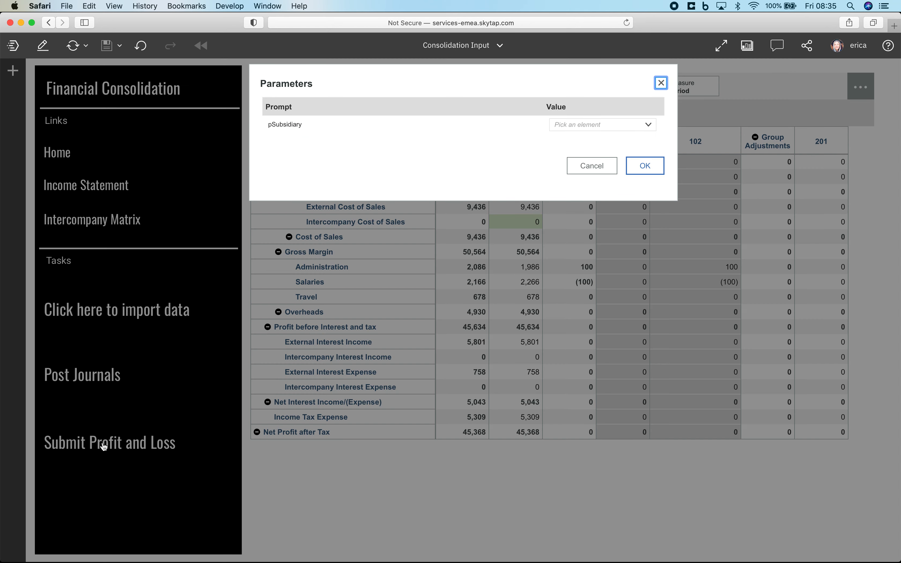
left_click(649, 125)
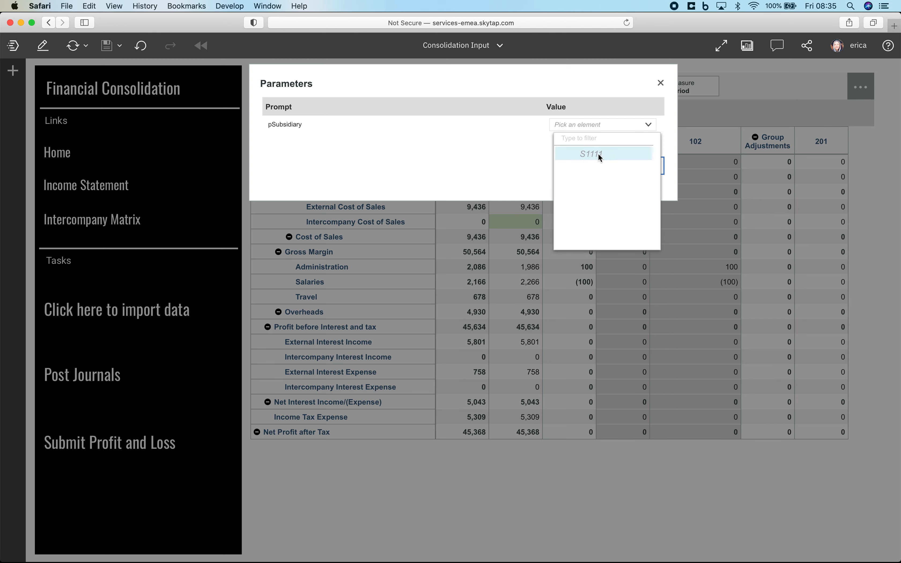
left_click(599, 155)
left_click(645, 170)
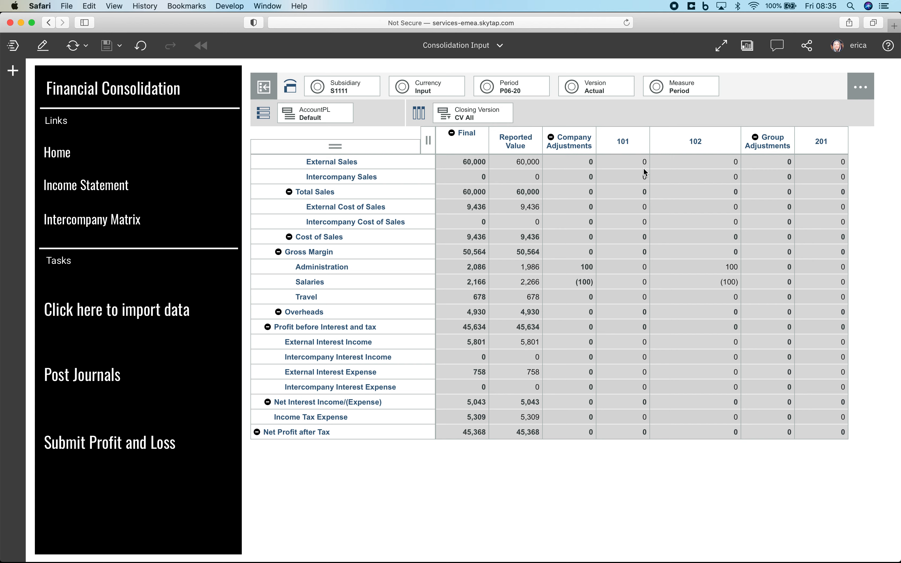
Open the monthly pack, set the Consolidated Profit and Loss currency to GBP, and compare it with the Consolidated Balance Sheet
left_click(85, 149)
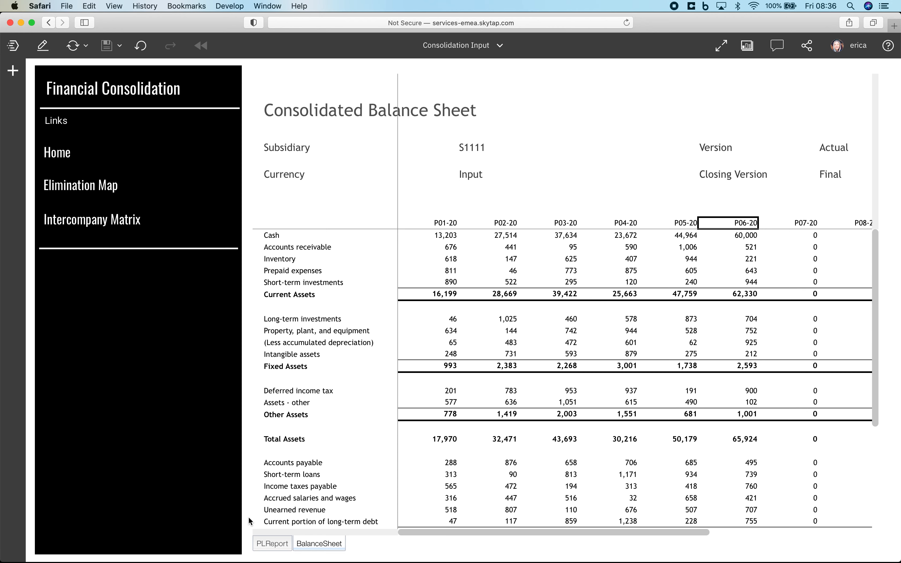
left_click(273, 544)
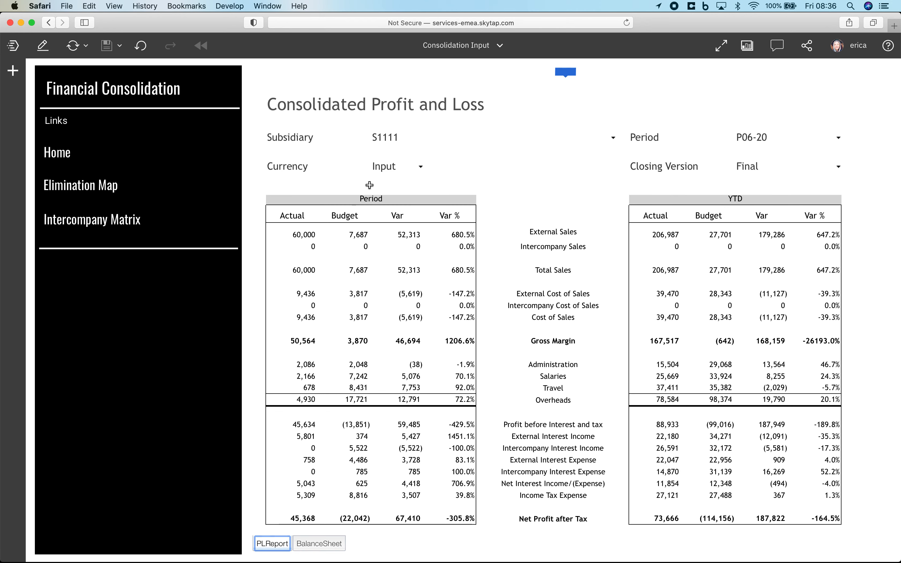
left_click(421, 168)
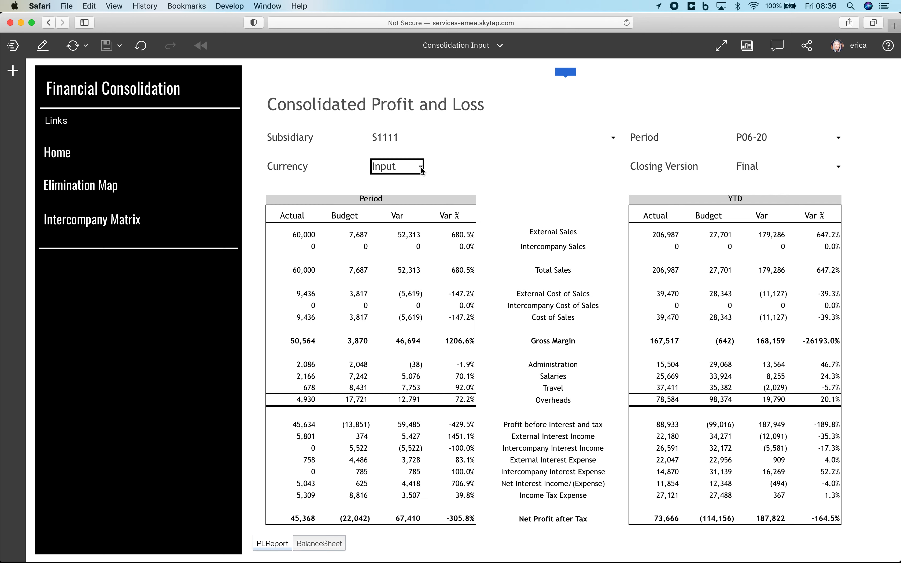
left_click(411, 248)
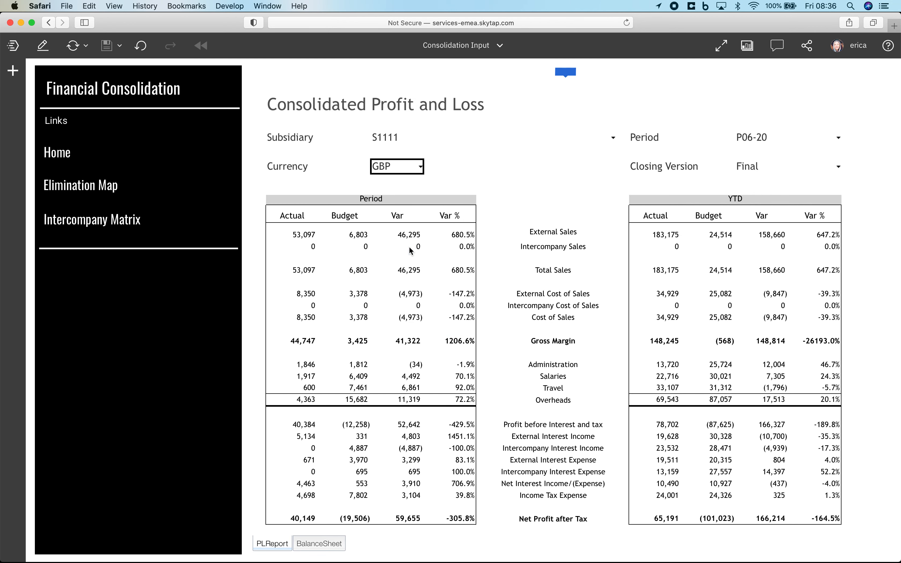
left_click(317, 545)
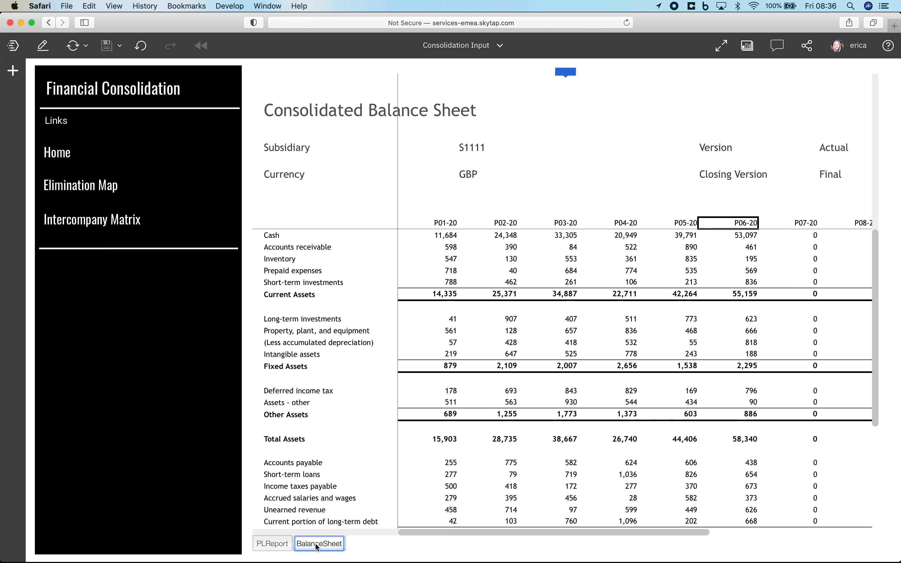
left_click(278, 545)
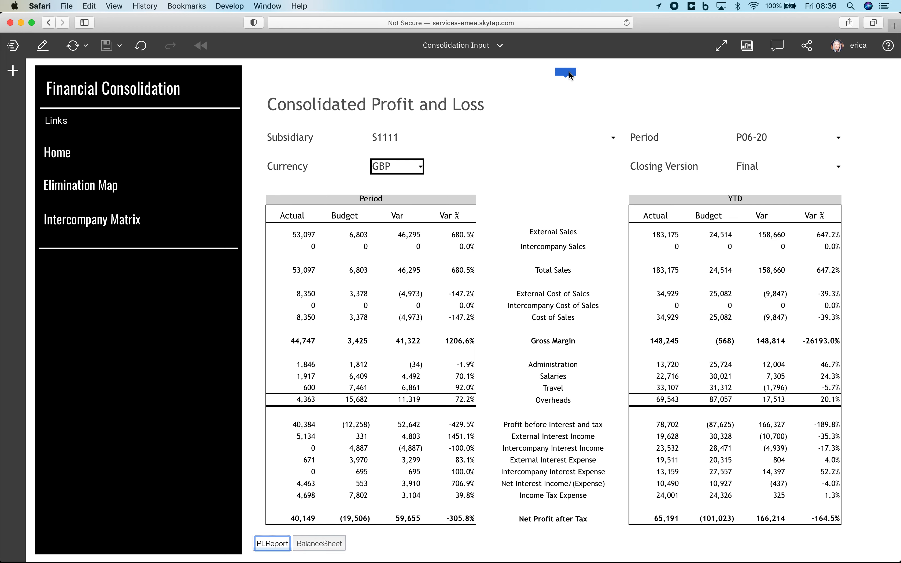
Show the export options for the Consolidated Profit and Loss report, and return to the main menu
mouse_move(569, 72)
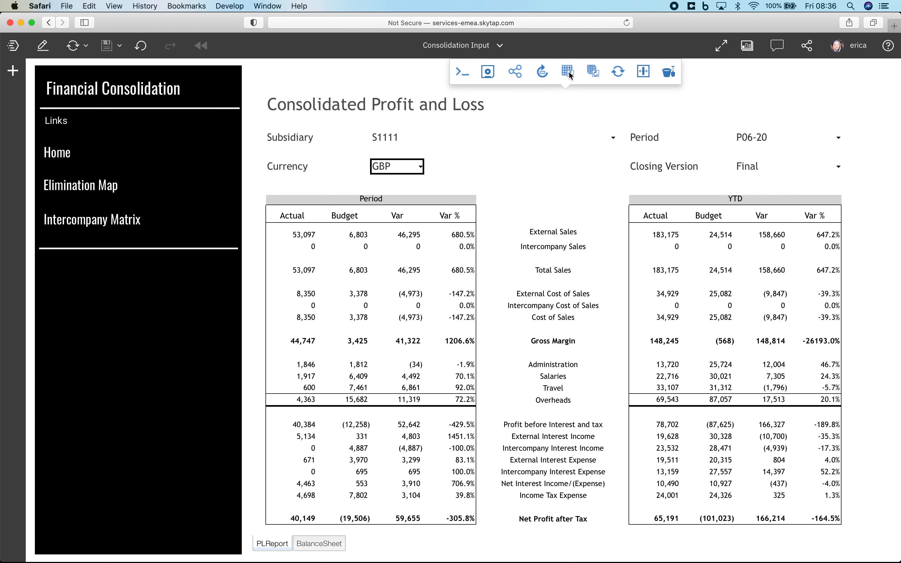
left_click(517, 77)
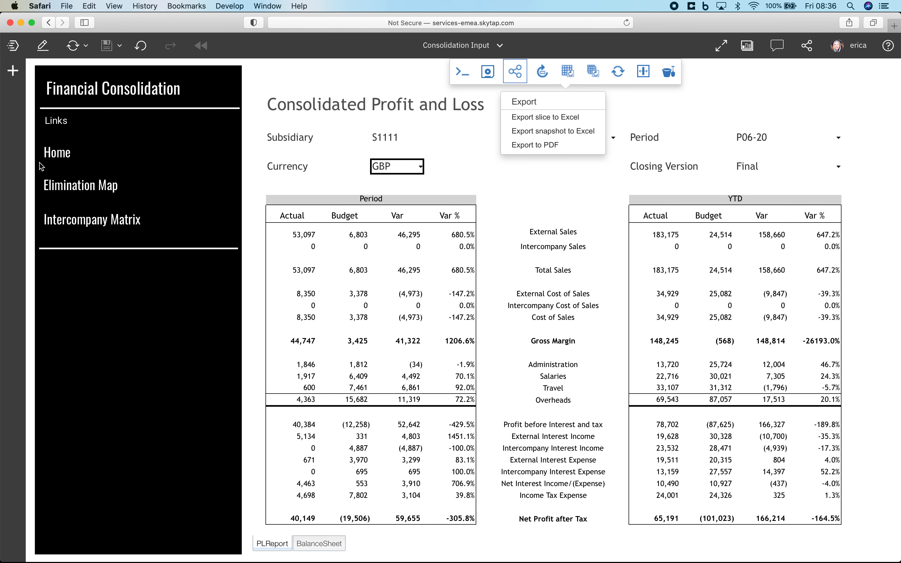
left_click(67, 151)
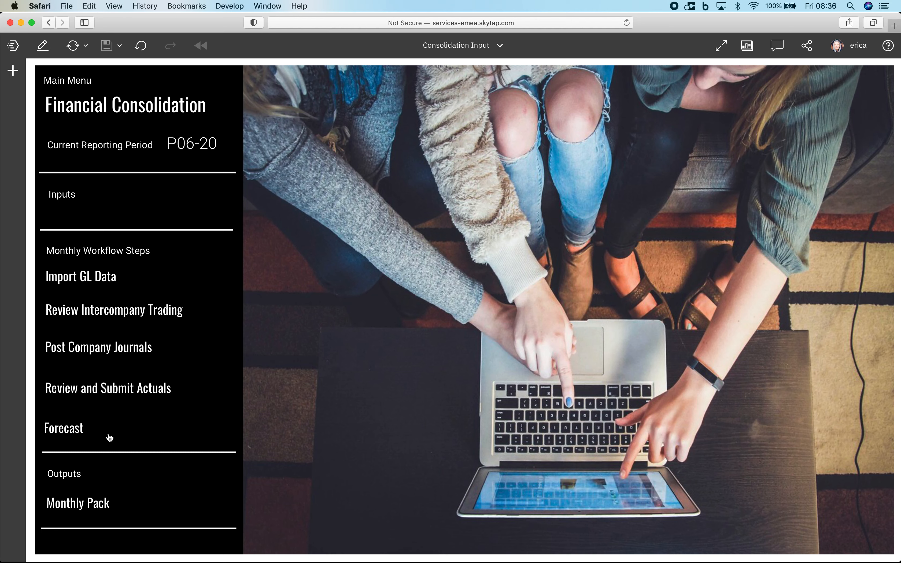
Open the forecast, check the Q2 periods and collapse them, and expand Q3 into its monthly periods
left_click(80, 431)
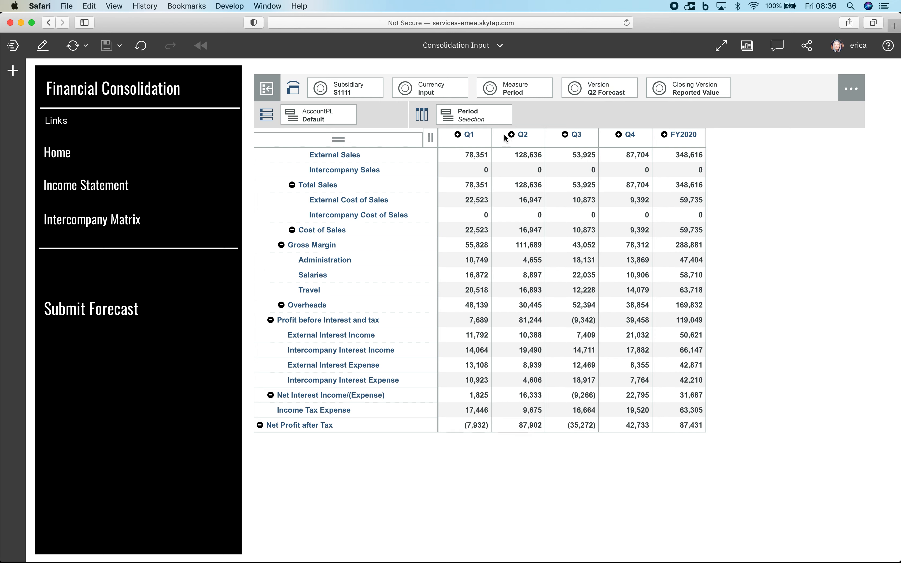
left_click(512, 136)
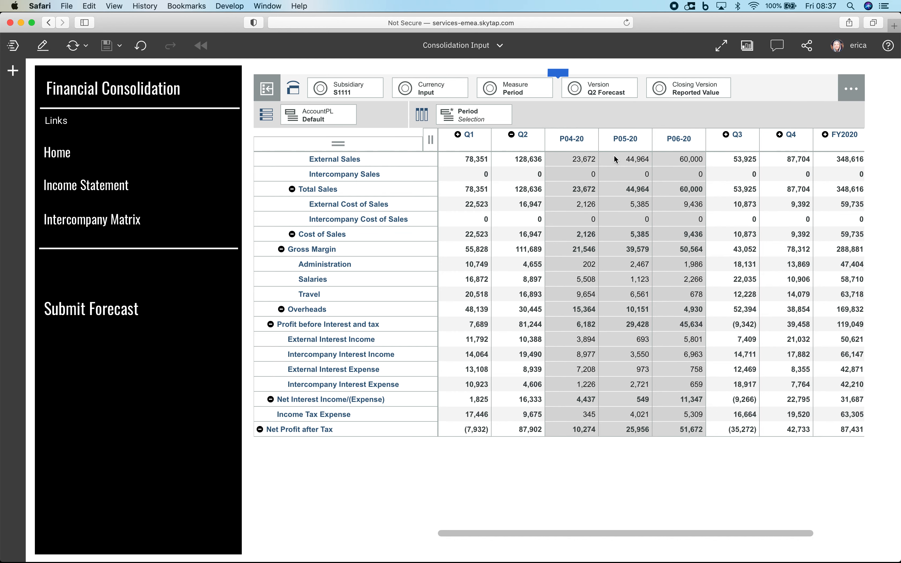
left_click(511, 134)
left_click(565, 134)
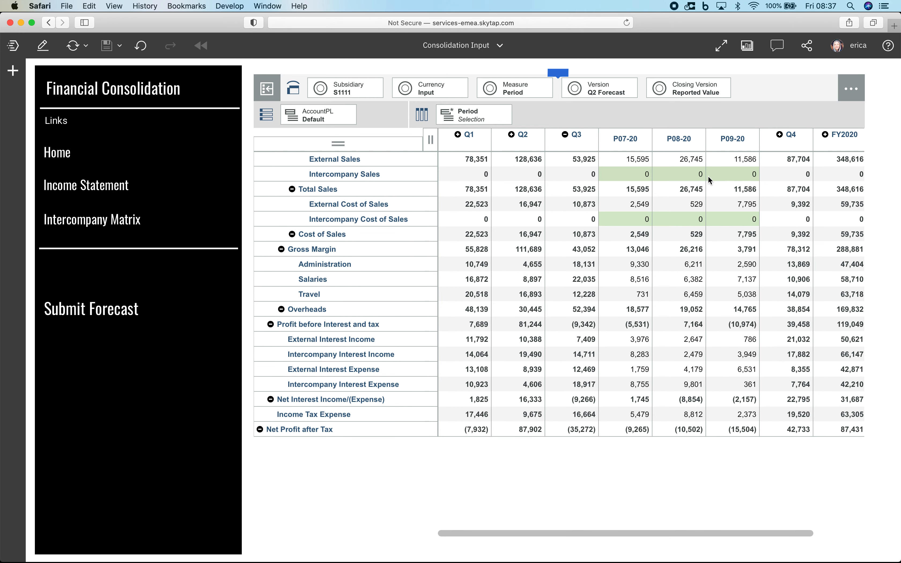
Set the Q3 External Sales forecast to 70k at quarter level so it spreads across the months
left_click(576, 160)
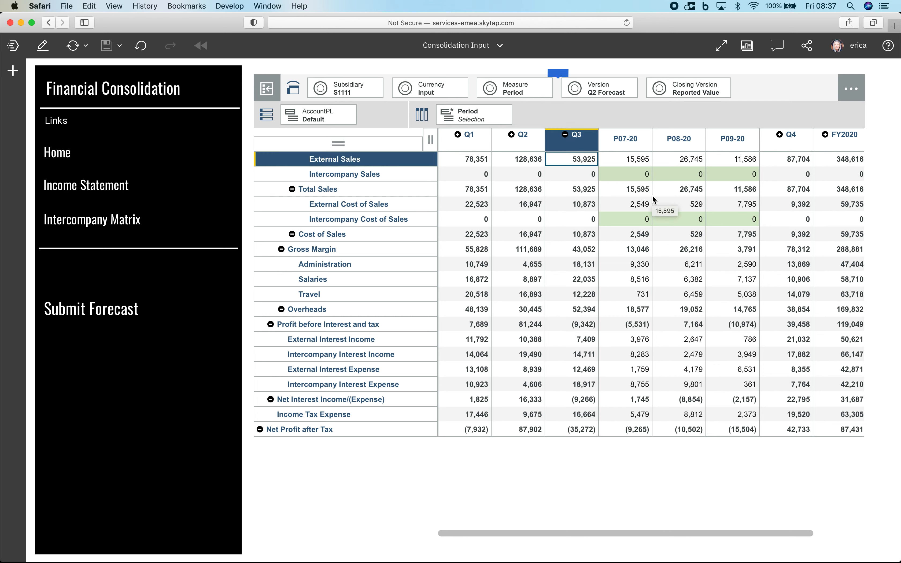
type("70k")
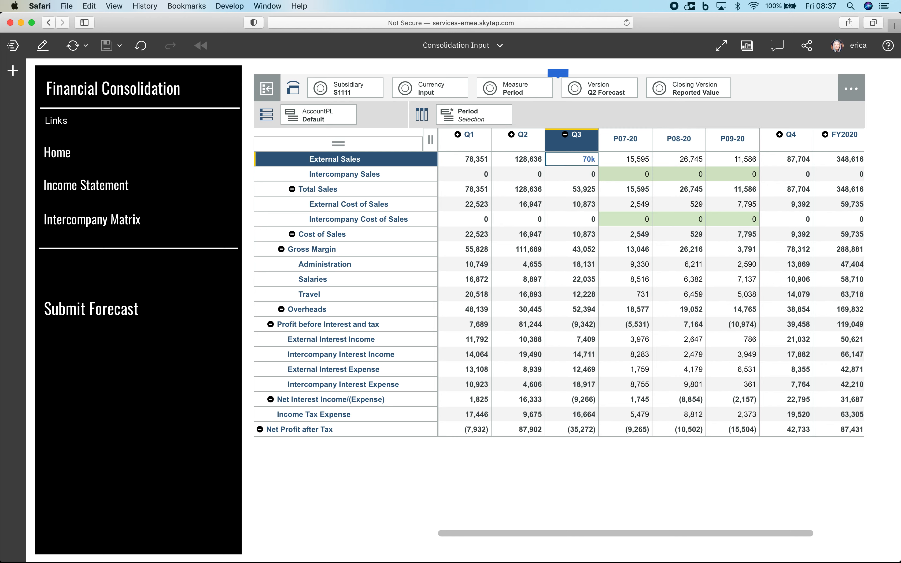
key("Return")
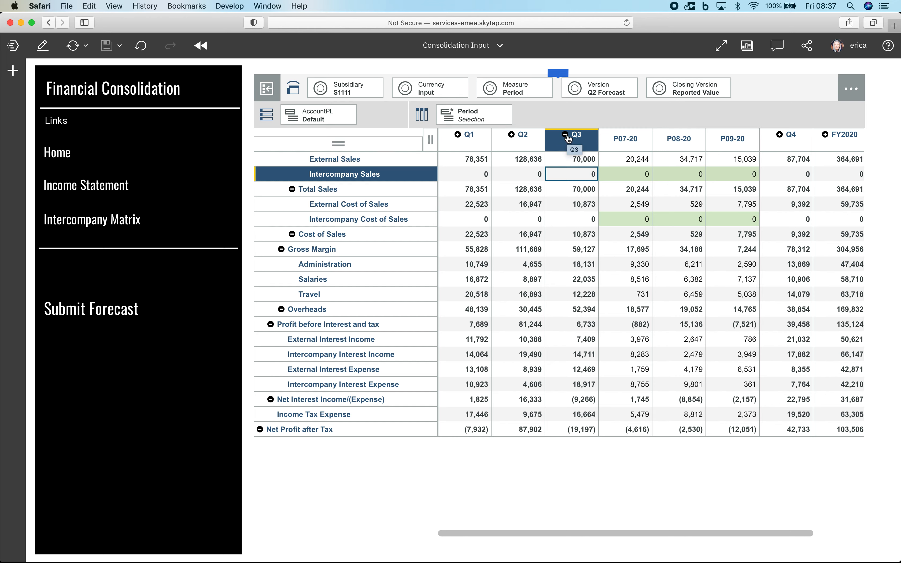
Submit the forecast for subsidiary S1111 and return to the main menu
left_click(100, 313)
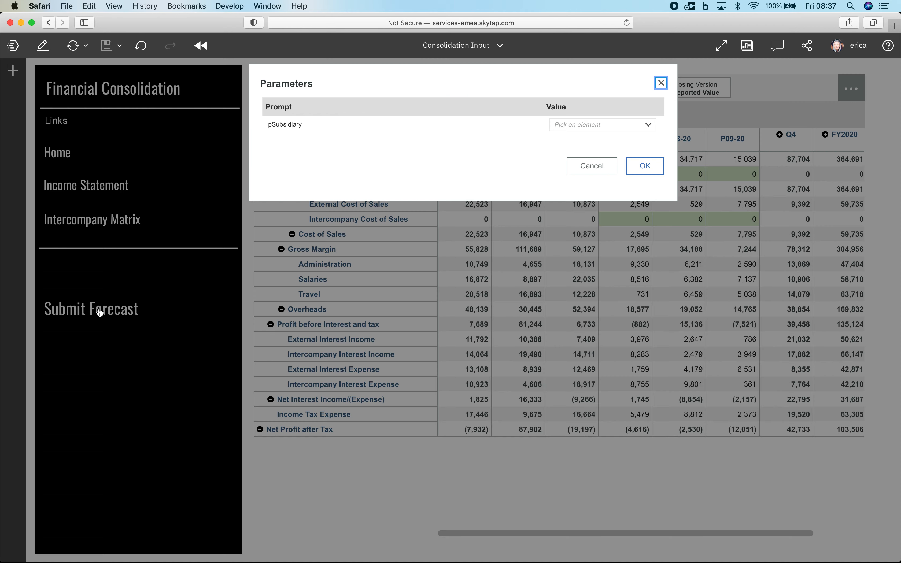
left_click(649, 125)
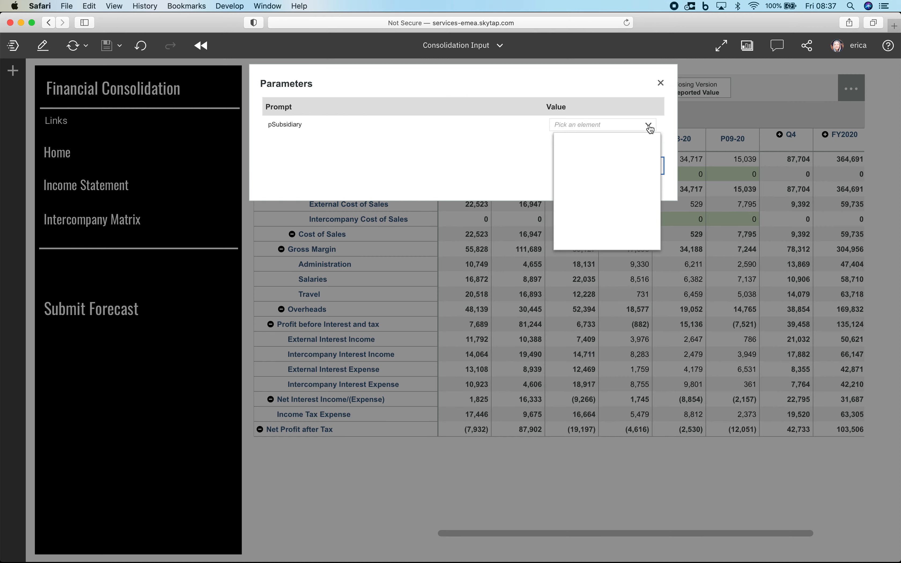
left_click(608, 151)
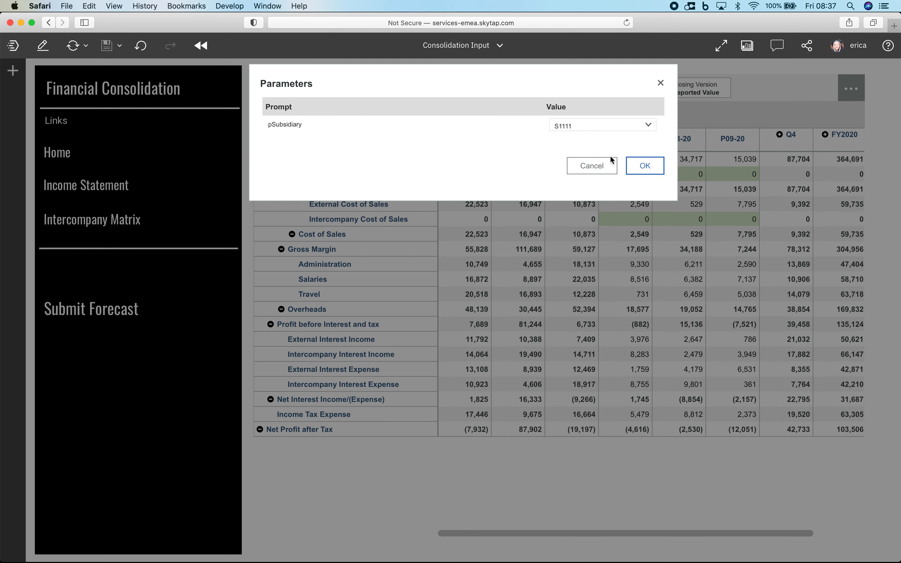
left_click(638, 166)
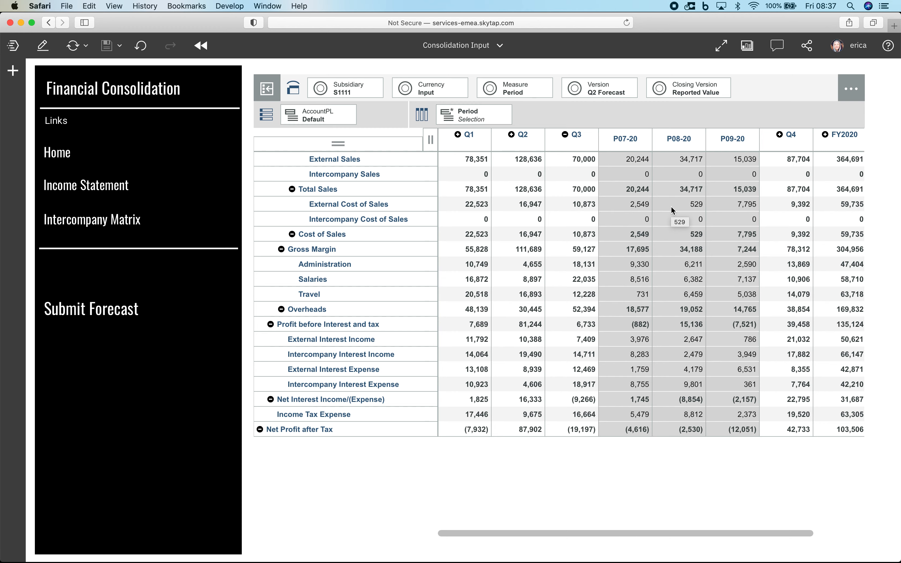
left_click(60, 153)
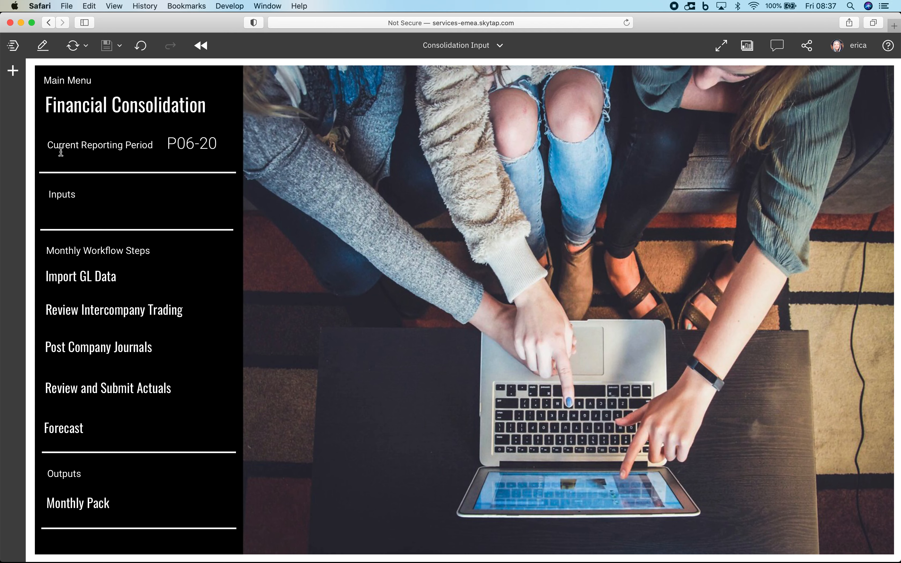
Switch to the group finance manager's Planning Analytics login page and sign in with the administrator username and password
key("super+h")
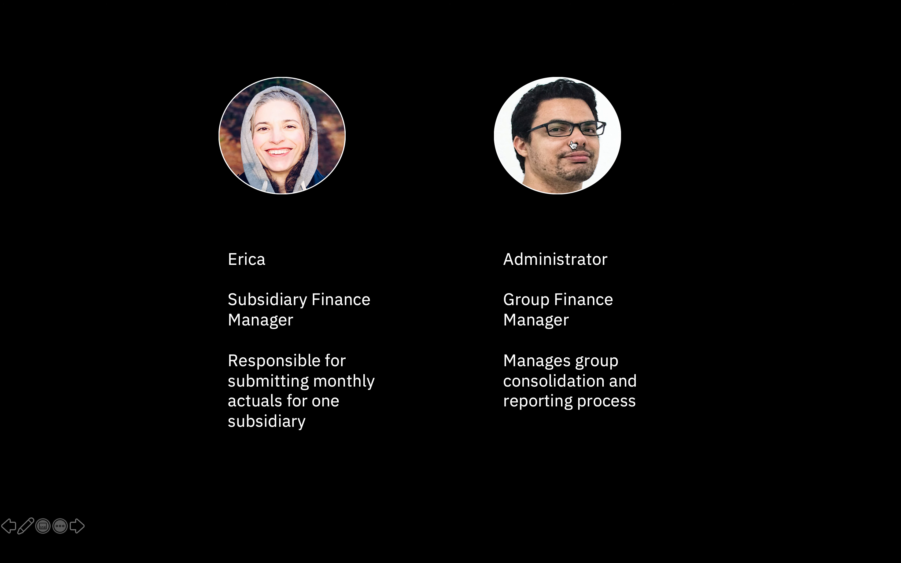
key("super+Tab")
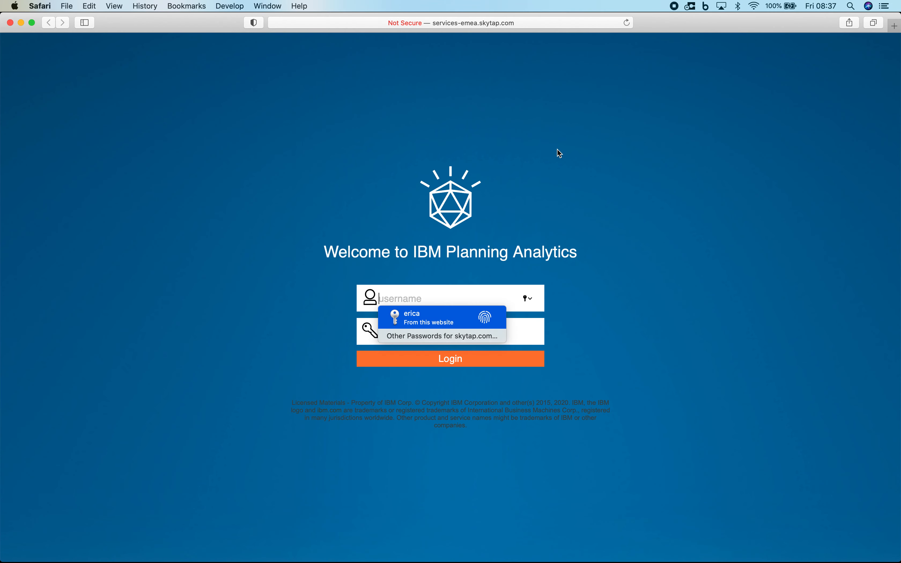
type("a")
key("Return")
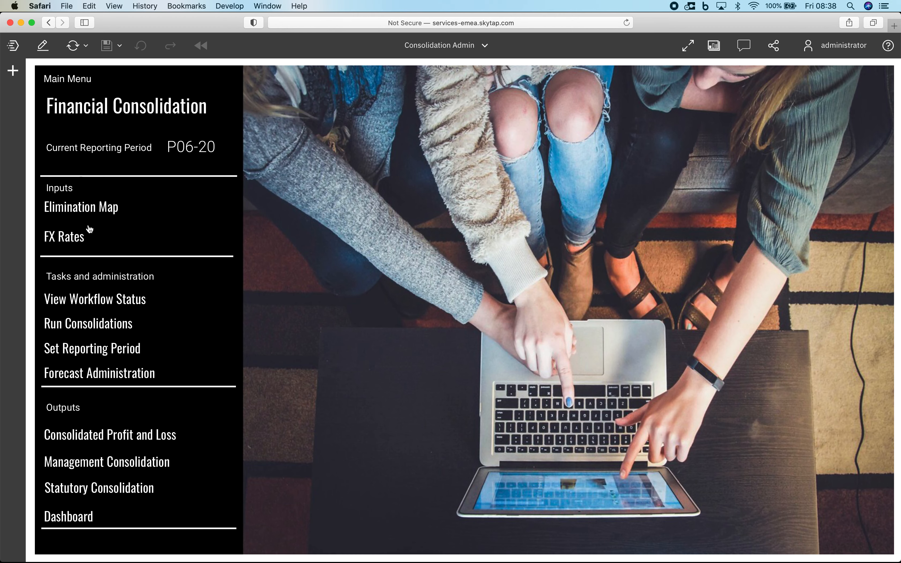
Review the statutory Elimination Map and the actual FX rates for Period Average and Period End, returning to the main menu
left_click(93, 210)
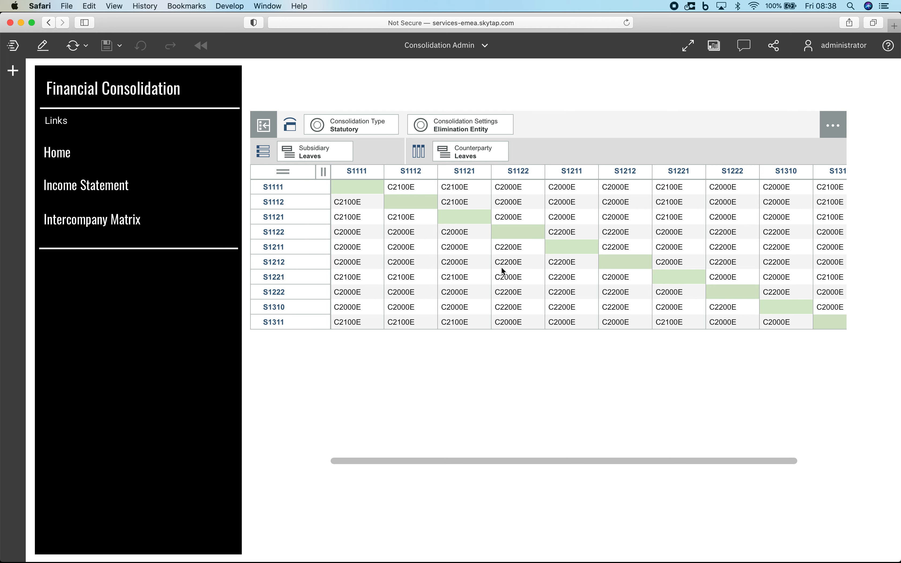
left_click(60, 154)
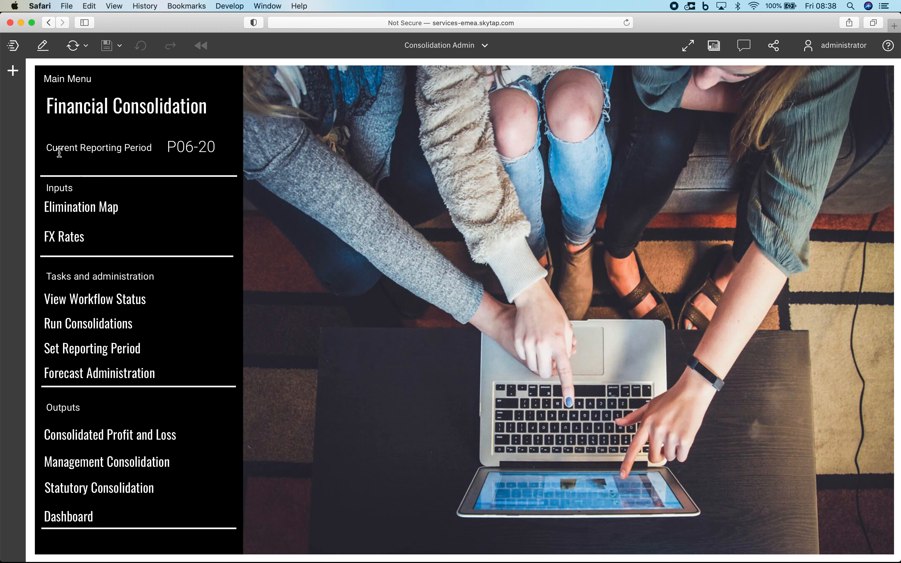
left_click(64, 240)
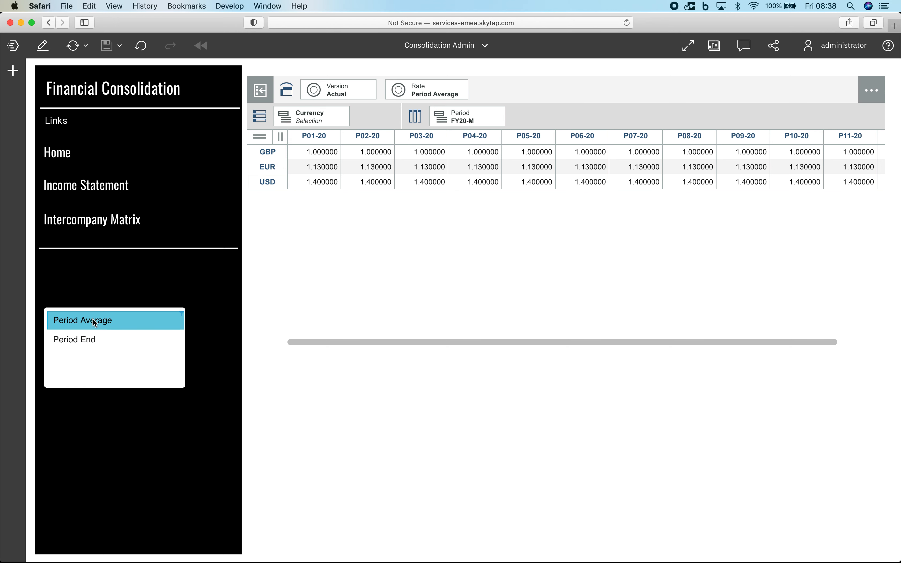
left_click(82, 341)
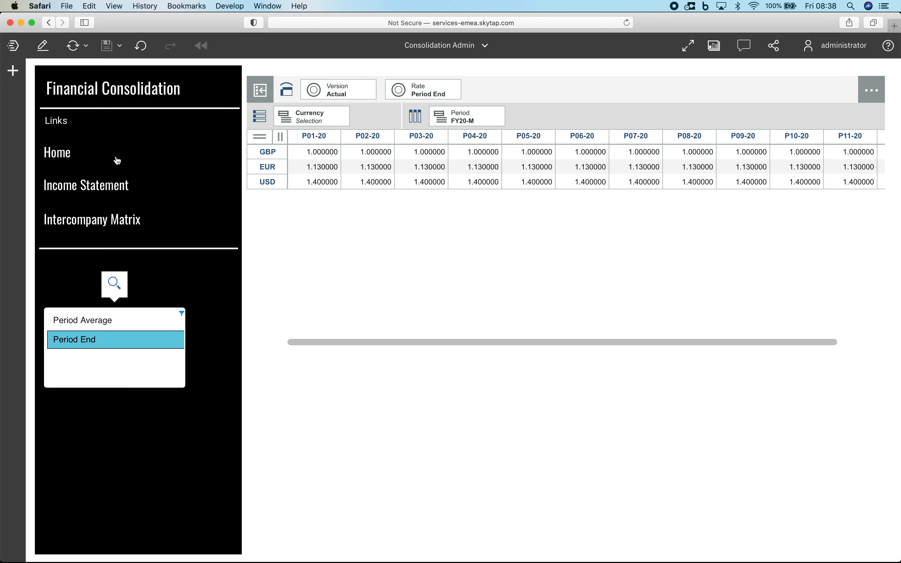
left_click(58, 153)
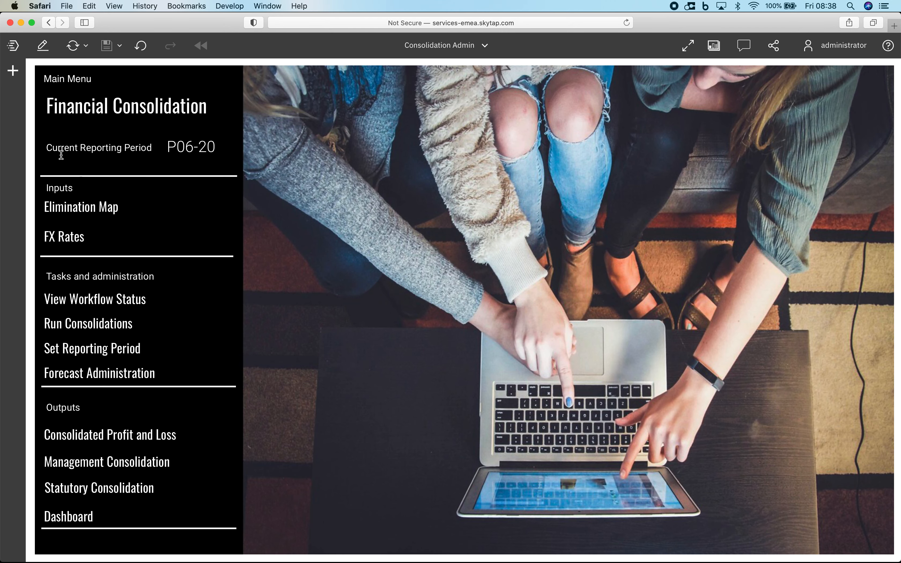
Check the profit and loss workflow status, and run the management and statutory consolidations for Actual P06-20
left_click(129, 302)
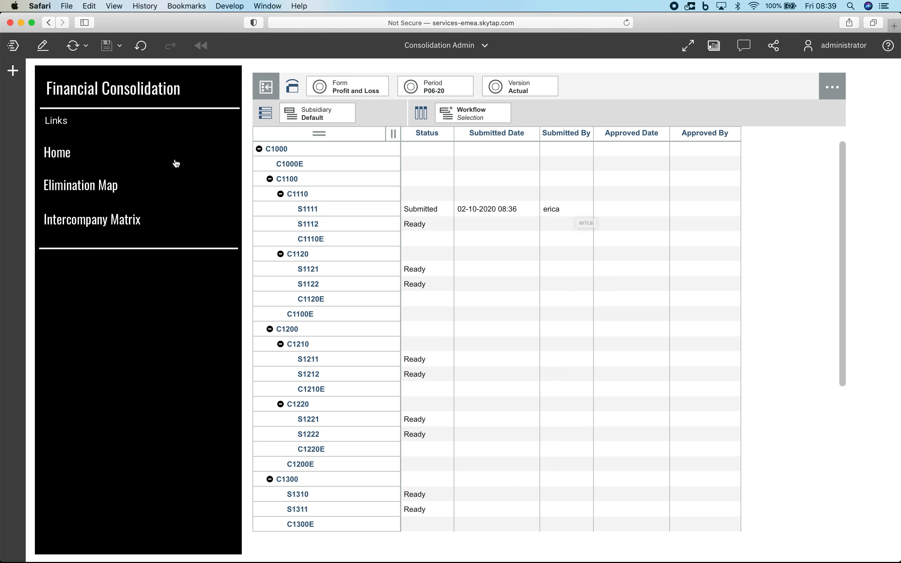
left_click(58, 153)
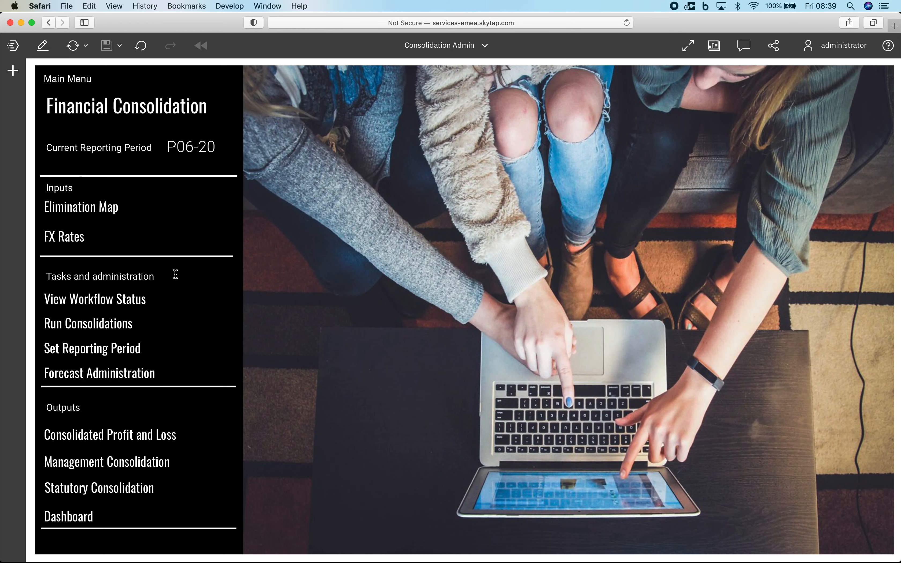
left_click(101, 325)
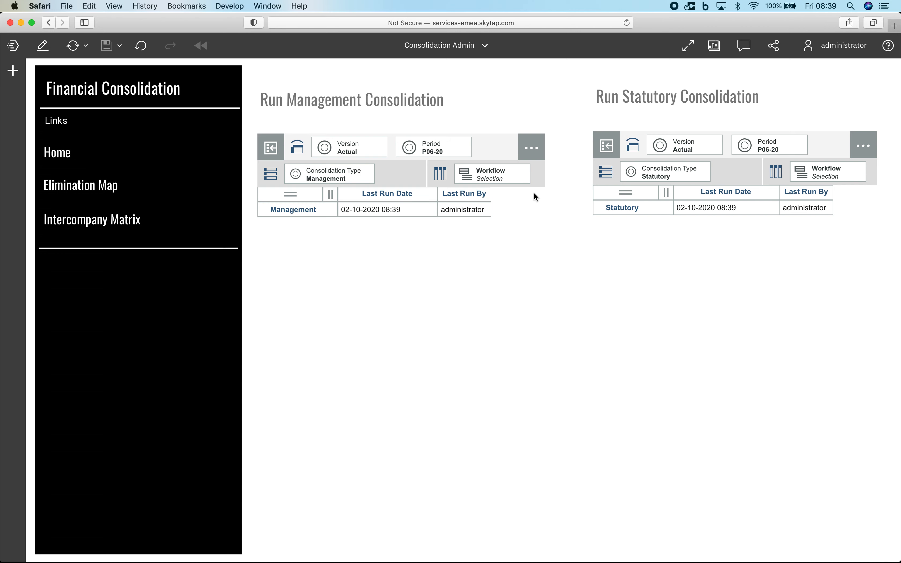
left_click(58, 156)
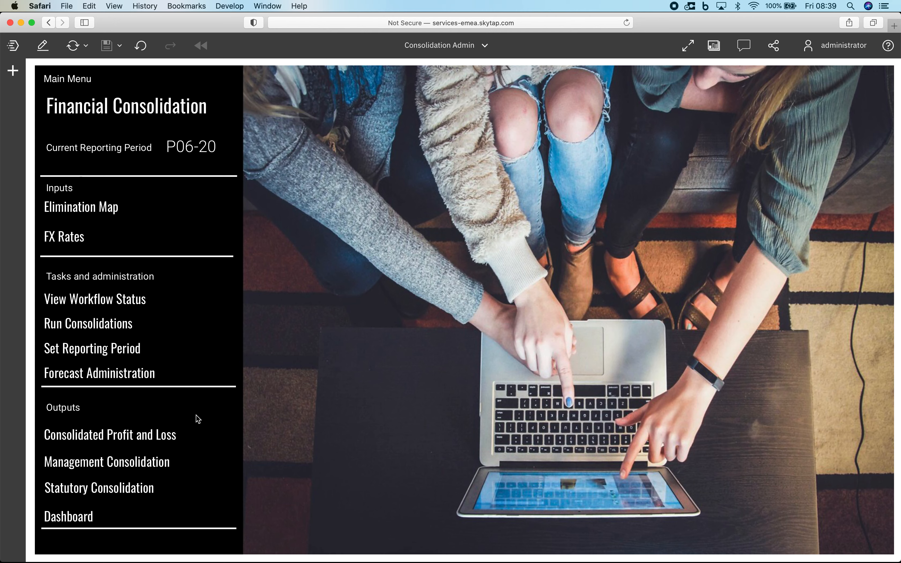
Review the management consolidation profit and loss for S1111 in Input currency and for Total Group (Management), and view the consolidation dashboard, returning to the main menu
left_click(128, 465)
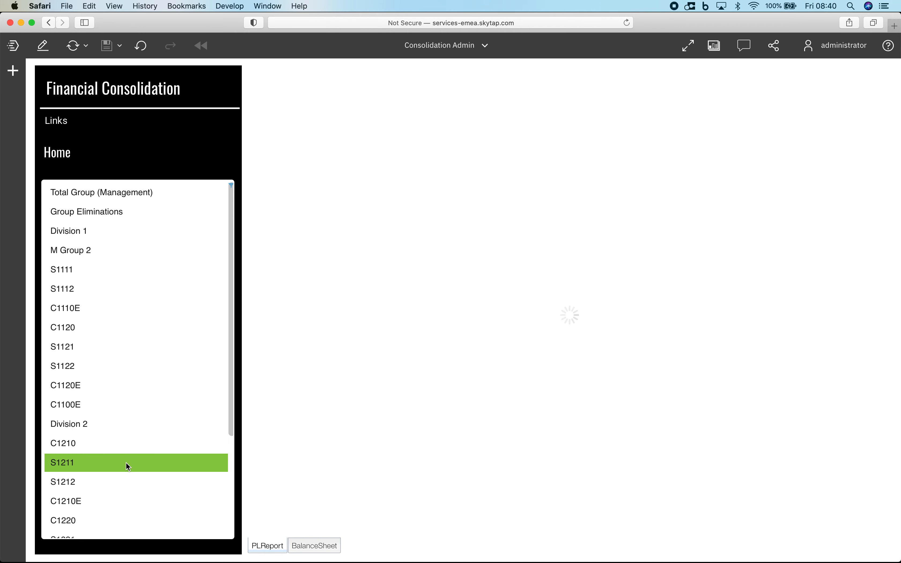
left_click(84, 273)
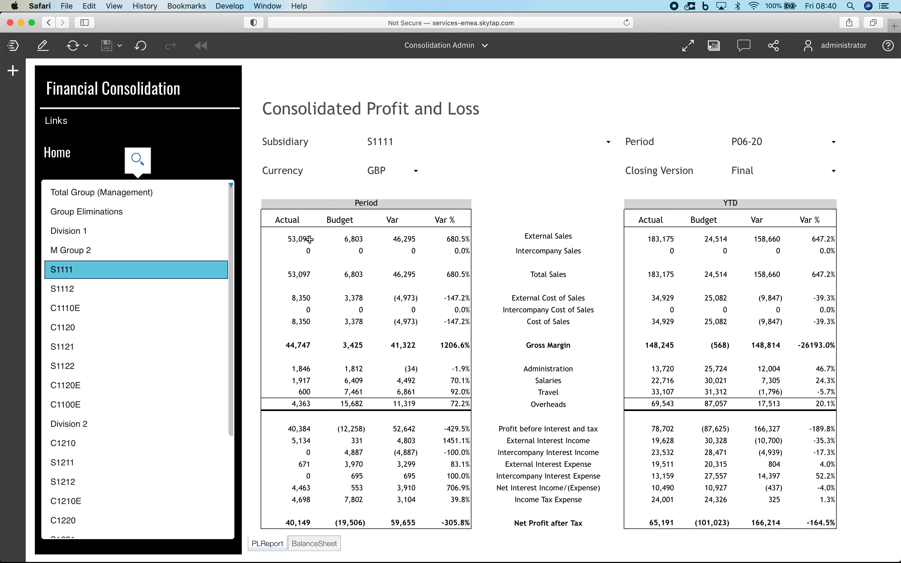
left_click(415, 171)
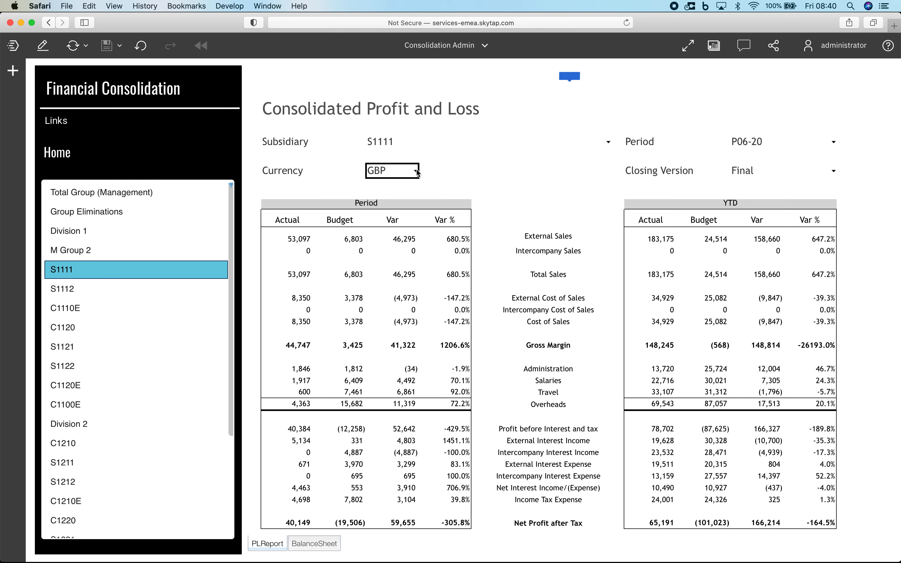
left_click(403, 231)
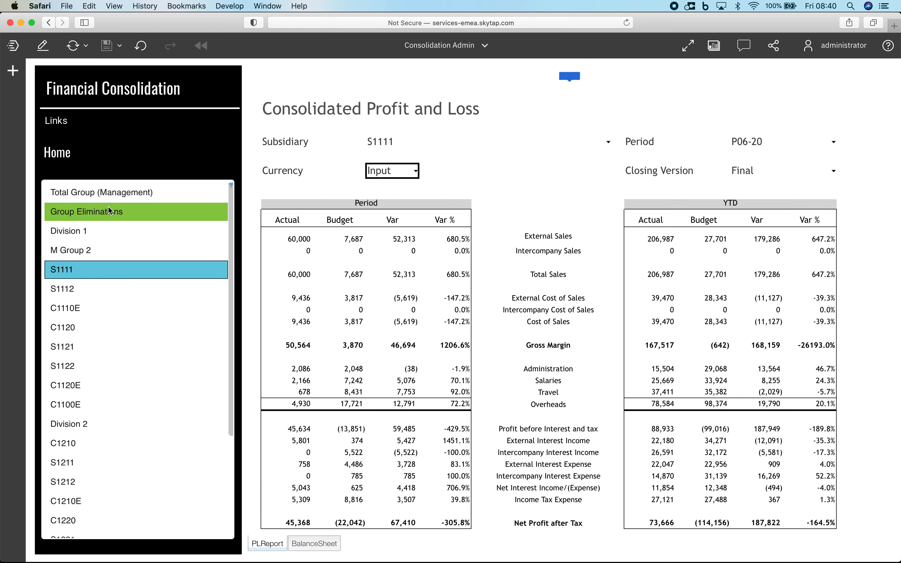
left_click(105, 197)
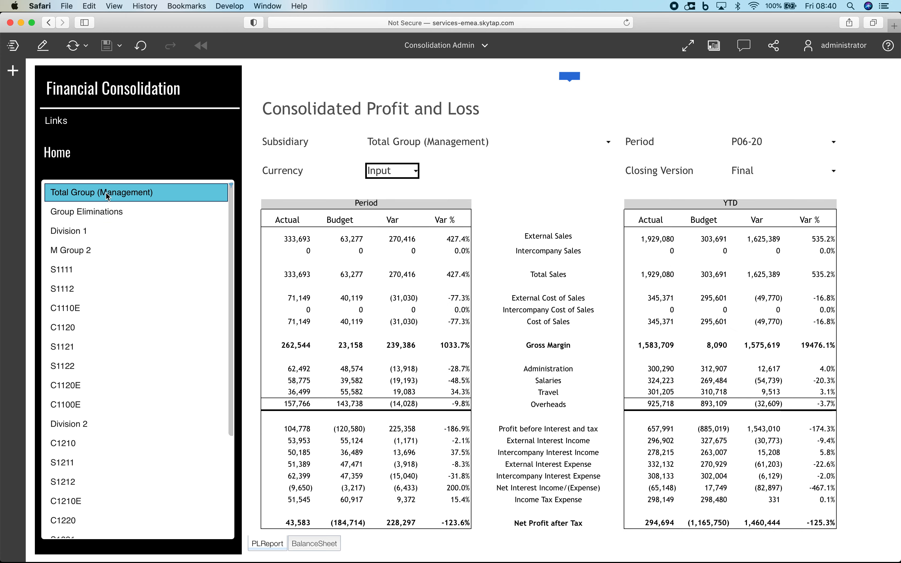
left_click(60, 153)
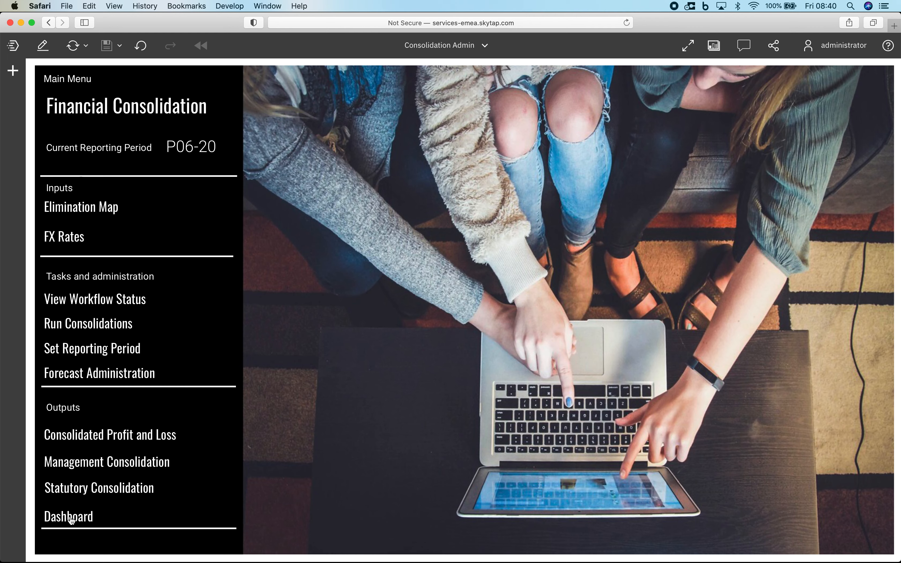
left_click(69, 517)
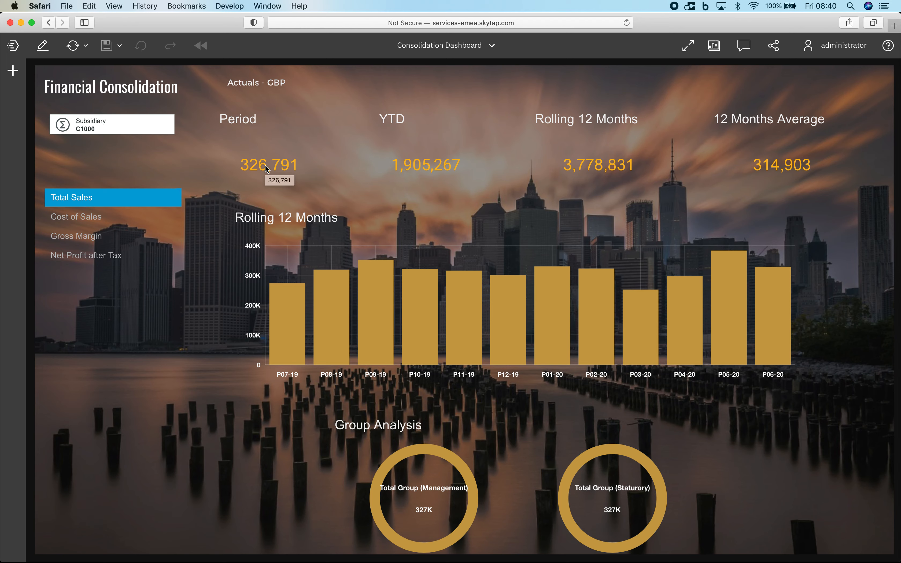
left_click(89, 89)
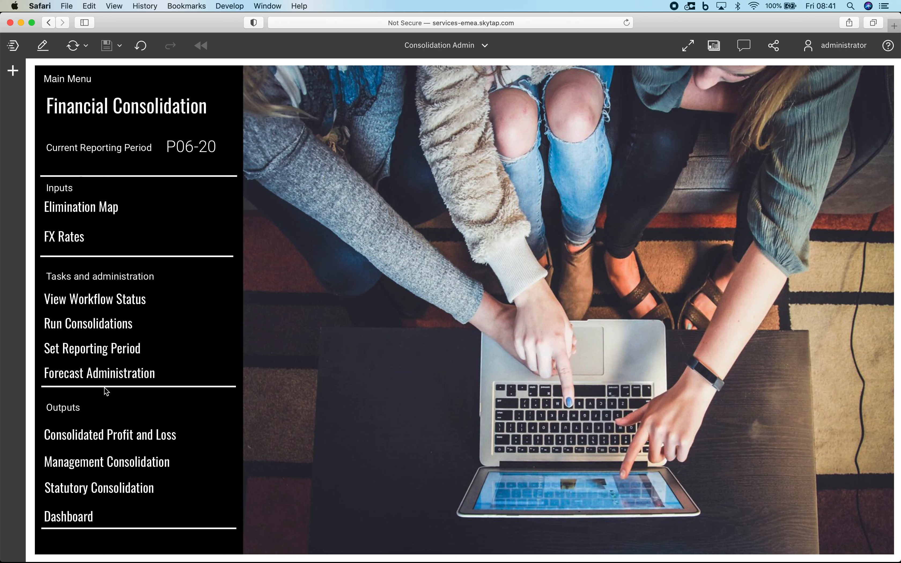
Open the forecast administration view and display the Q2 Forecast version for subsidiary S1111
left_click(96, 373)
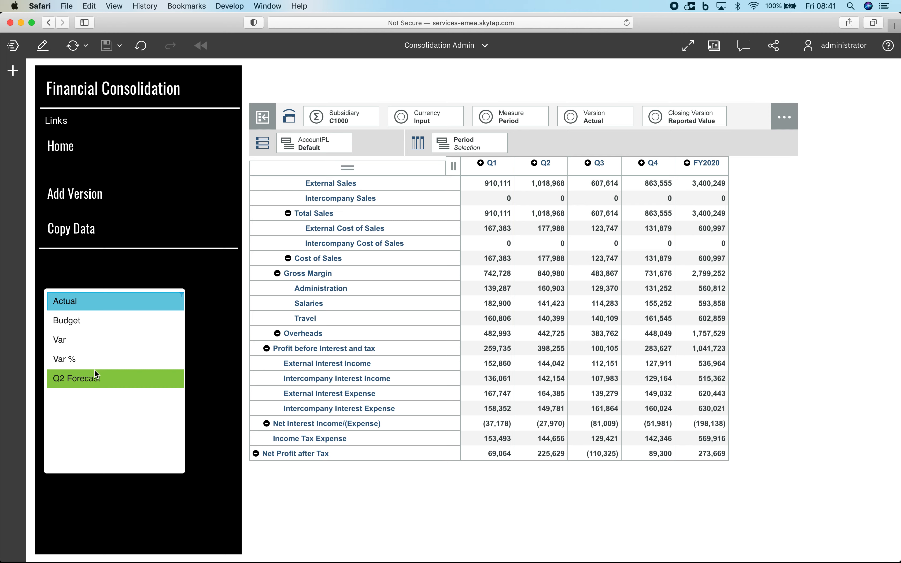
left_click(74, 379)
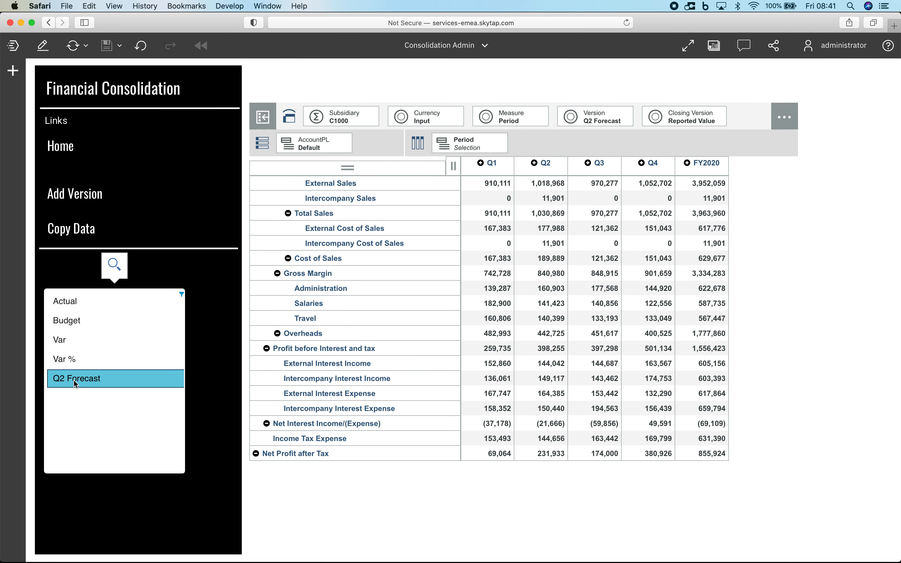
left_click(342, 120)
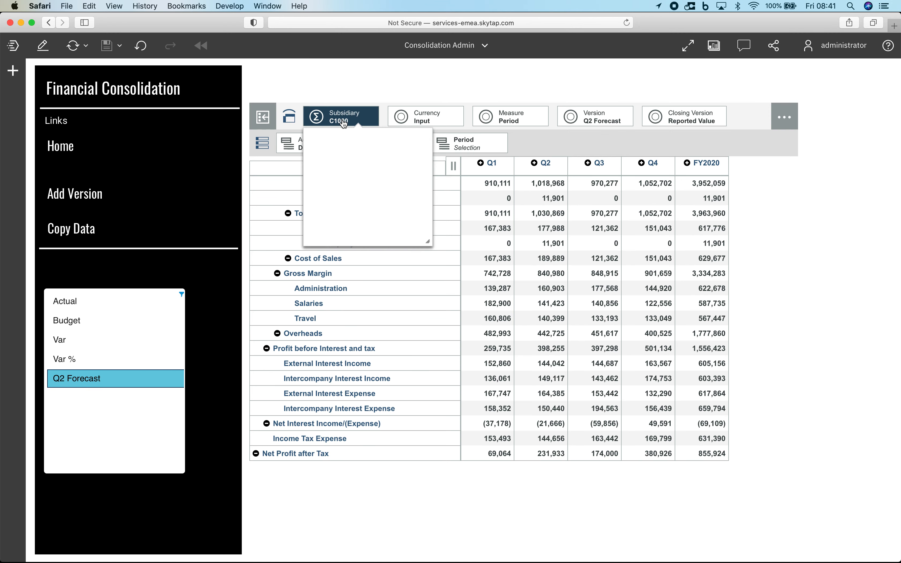
left_click(366, 214)
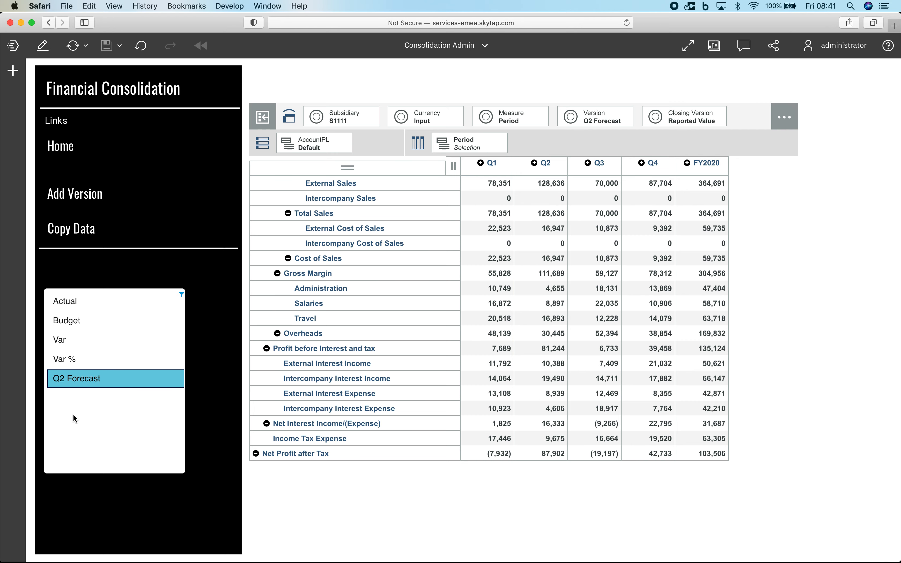
Add a new version named Q3 Forecast and display it for subsidiary S1111
left_click(83, 198)
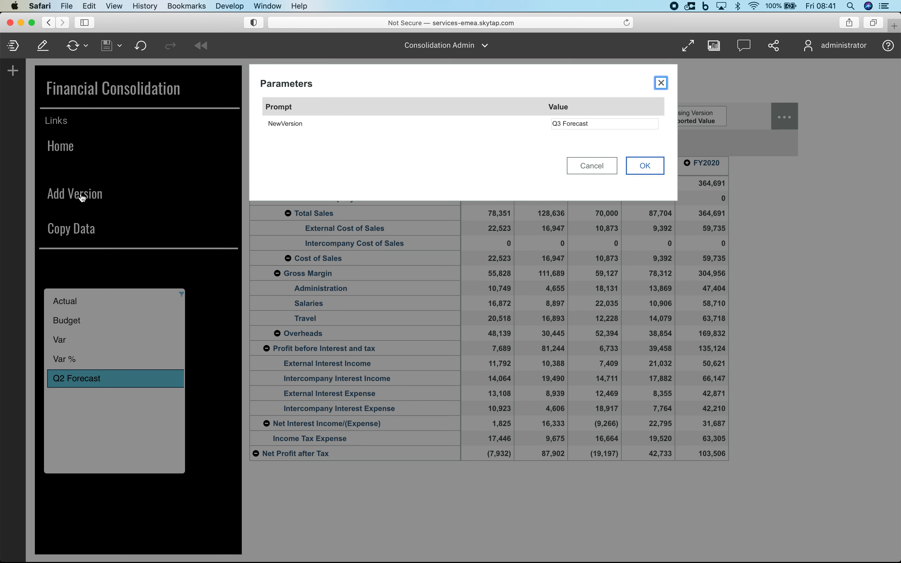
left_click(644, 166)
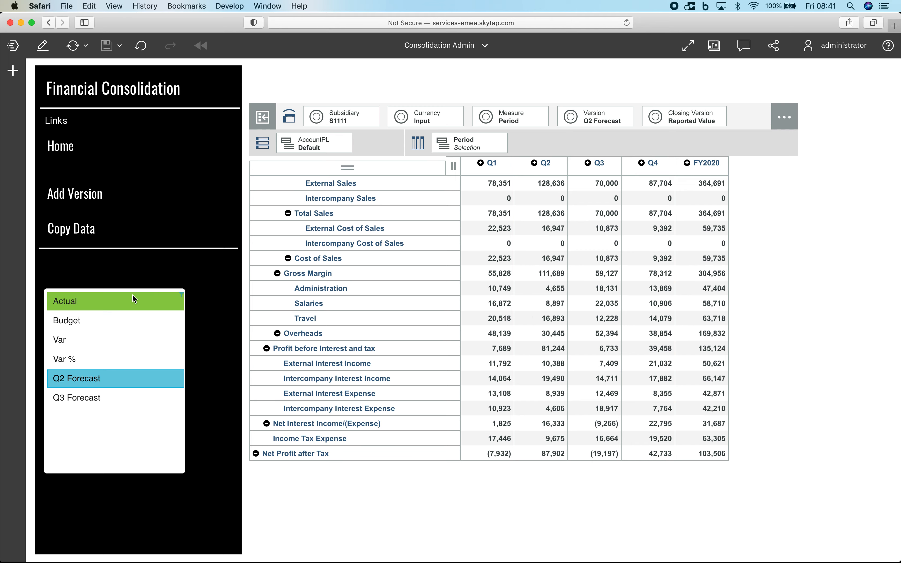
left_click(93, 401)
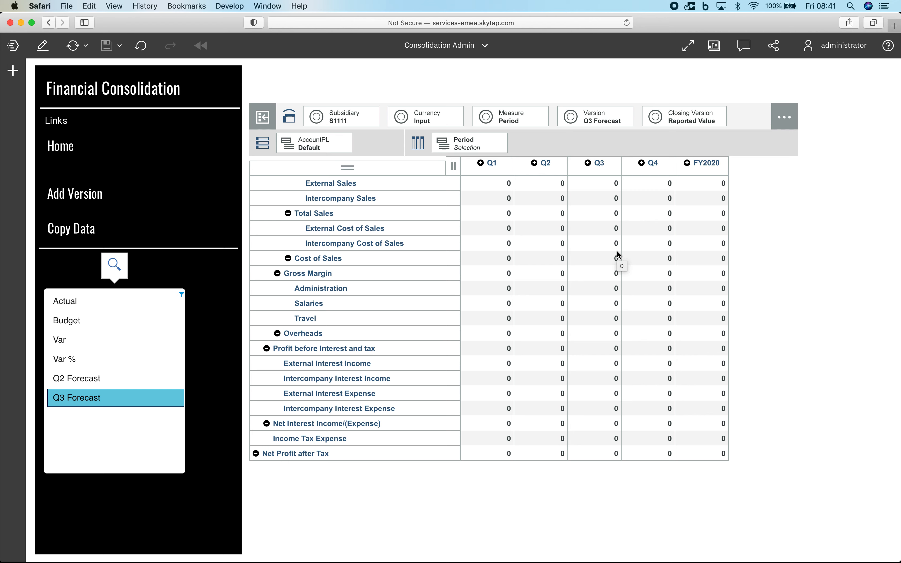
Copy the Version data from Q2 Forecast to Q3 Forecast, keeping the preset FX rates, profit and loss, balance sheet and intercompany cubes
left_click(78, 233)
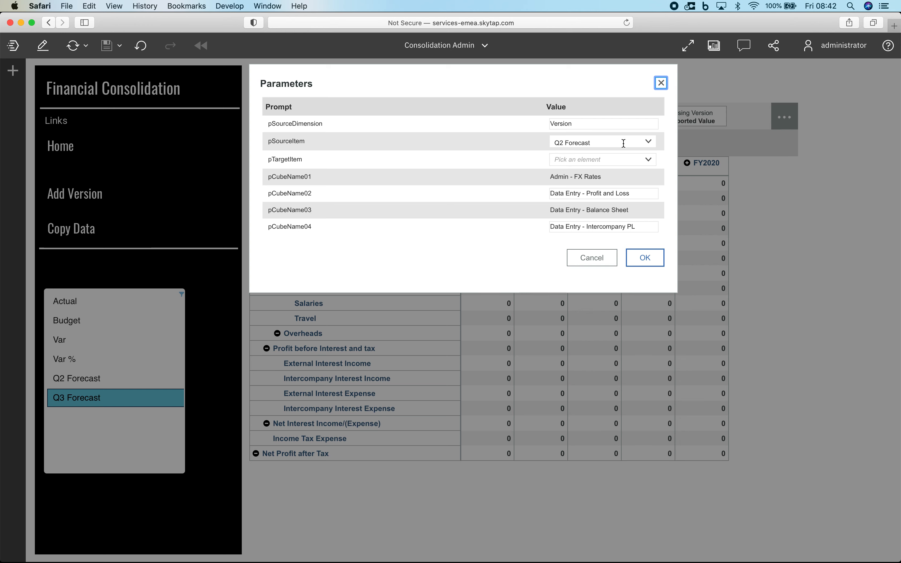
left_click(649, 161)
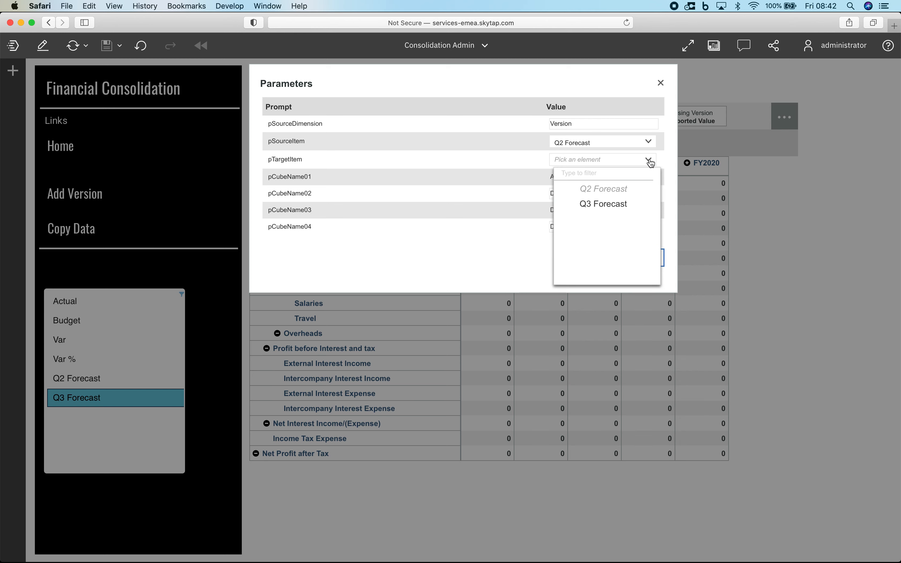
left_click(596, 204)
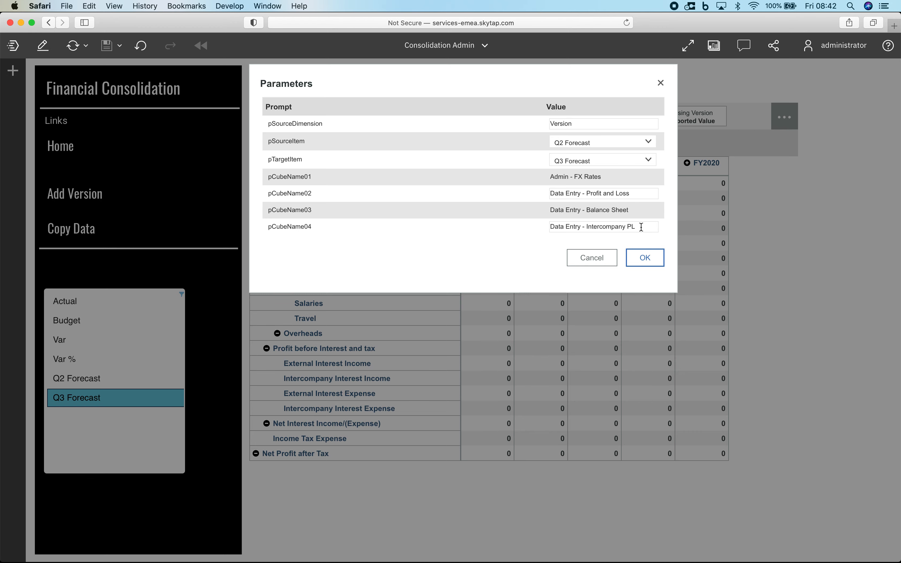
left_click(642, 261)
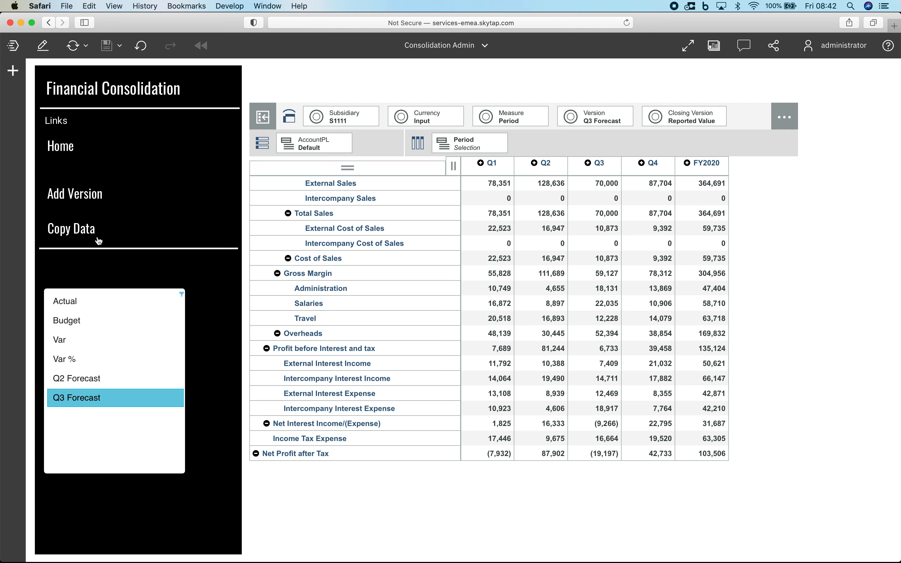
Compare the Q2 Forecast and Q3 Forecast figures for subsidiary S1111, ending on Q3 Forecast
left_click(86, 379)
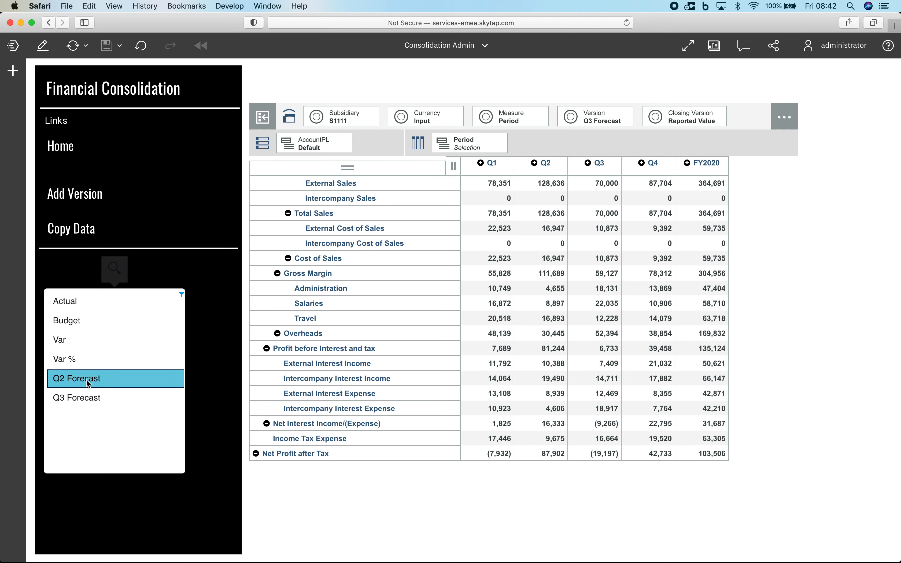
left_click(86, 403)
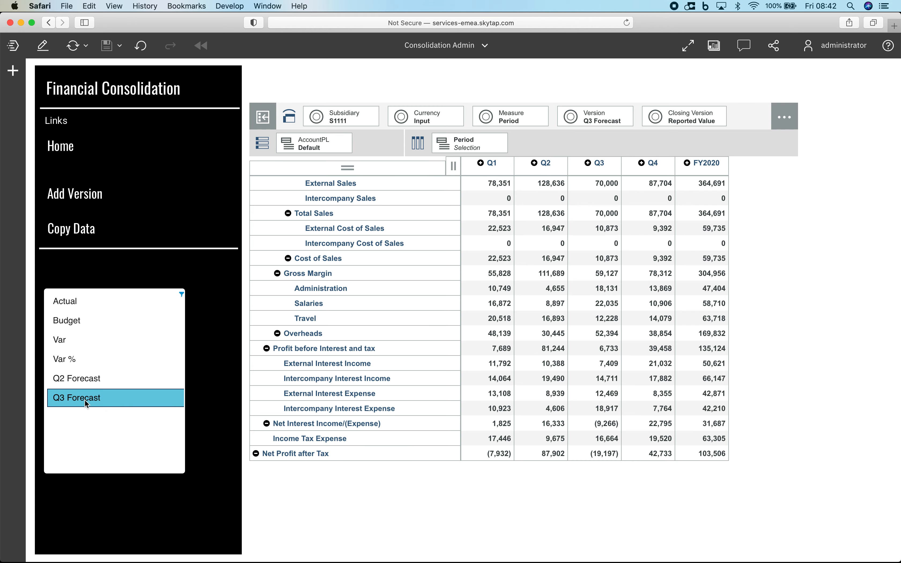
left_click(93, 378)
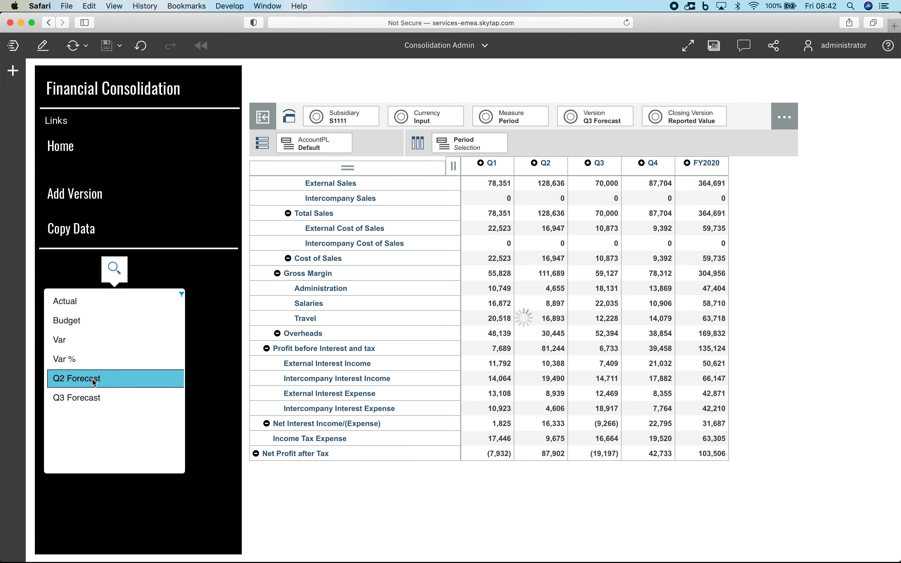
left_click(94, 398)
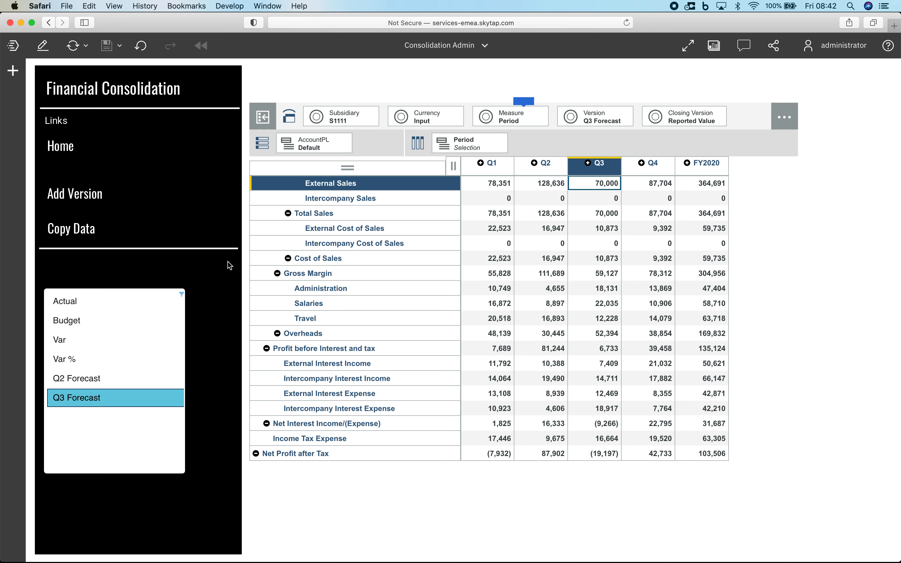
Switch the Q3 Forecast to subsidiary C1000, increase its Q3 External Sales by 3% with inc3, and return to the main menu
left_click(357, 121)
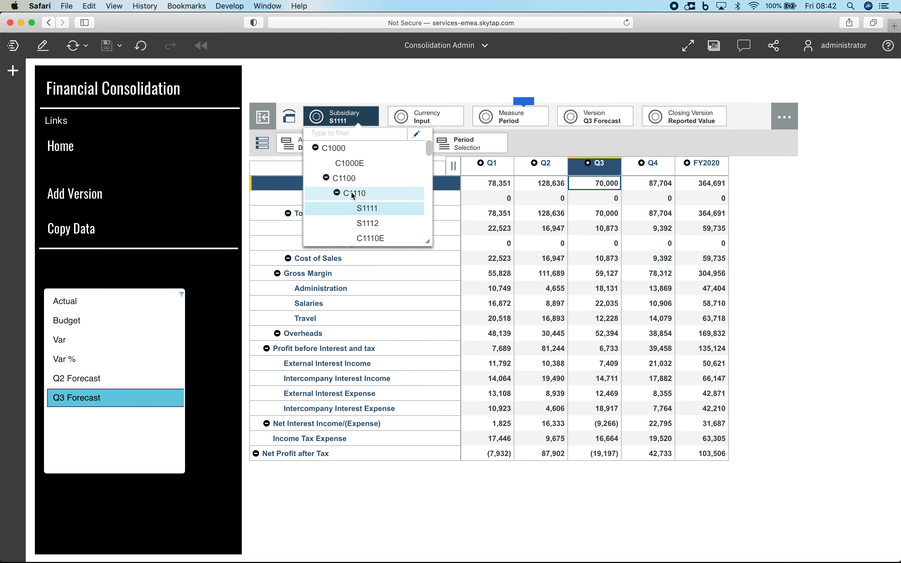
left_click(352, 193)
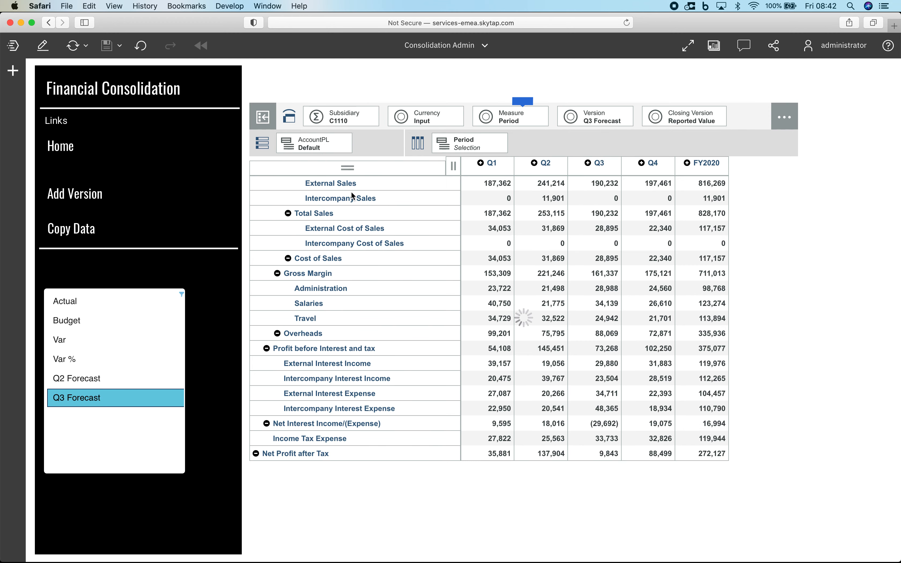
left_click(352, 118)
left_click(345, 150)
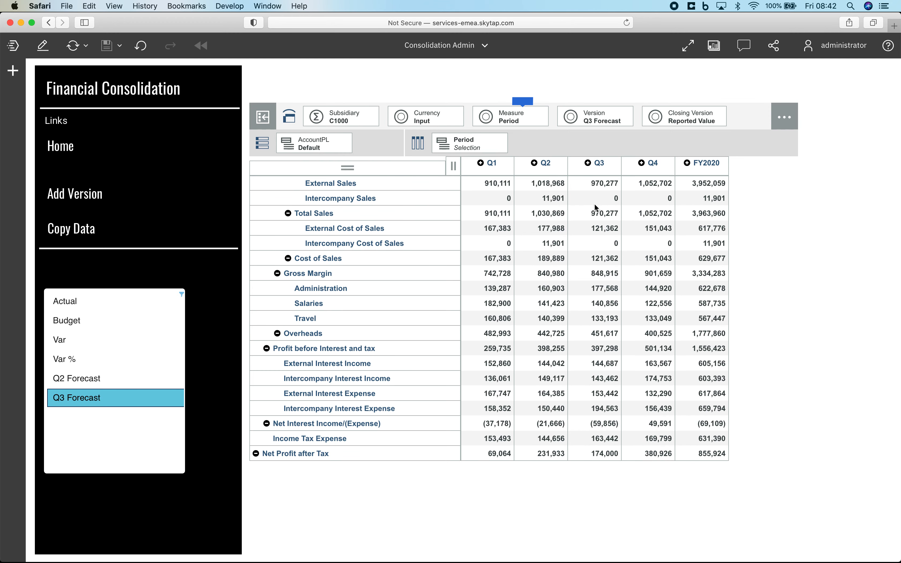
left_click(595, 184)
type("inc3")
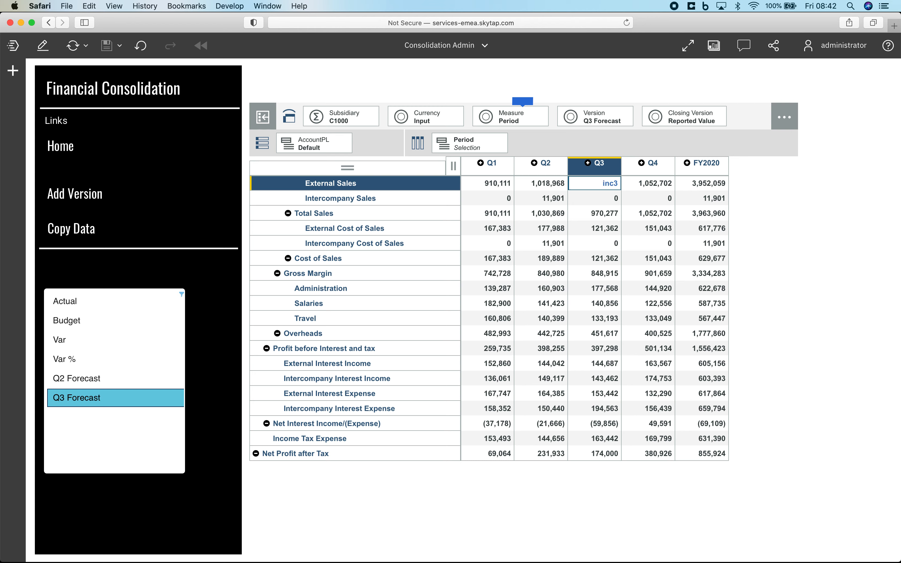
key("Return")
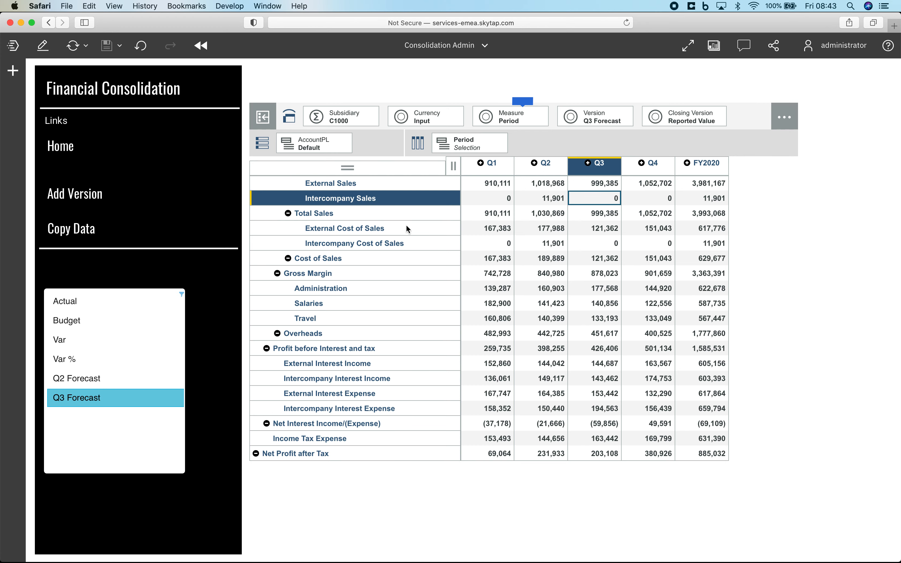
left_click(57, 151)
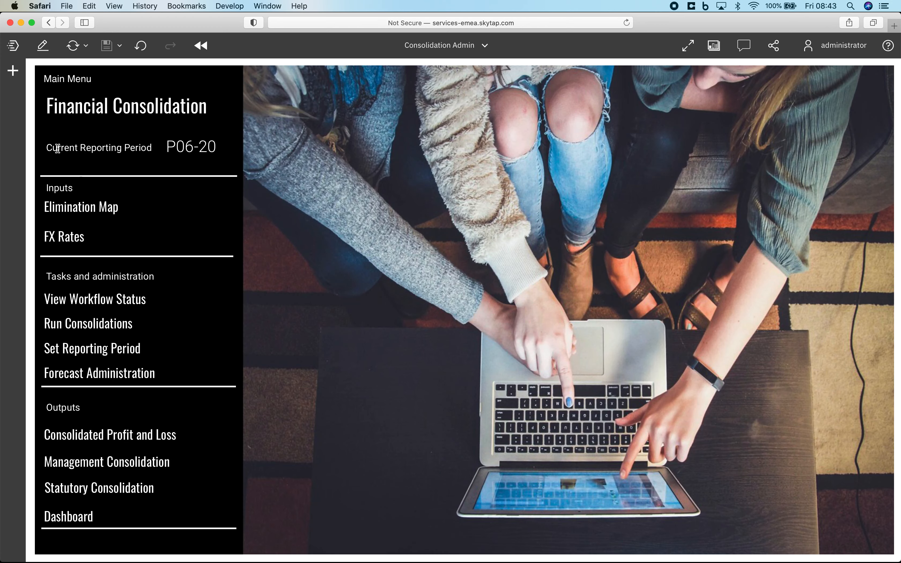